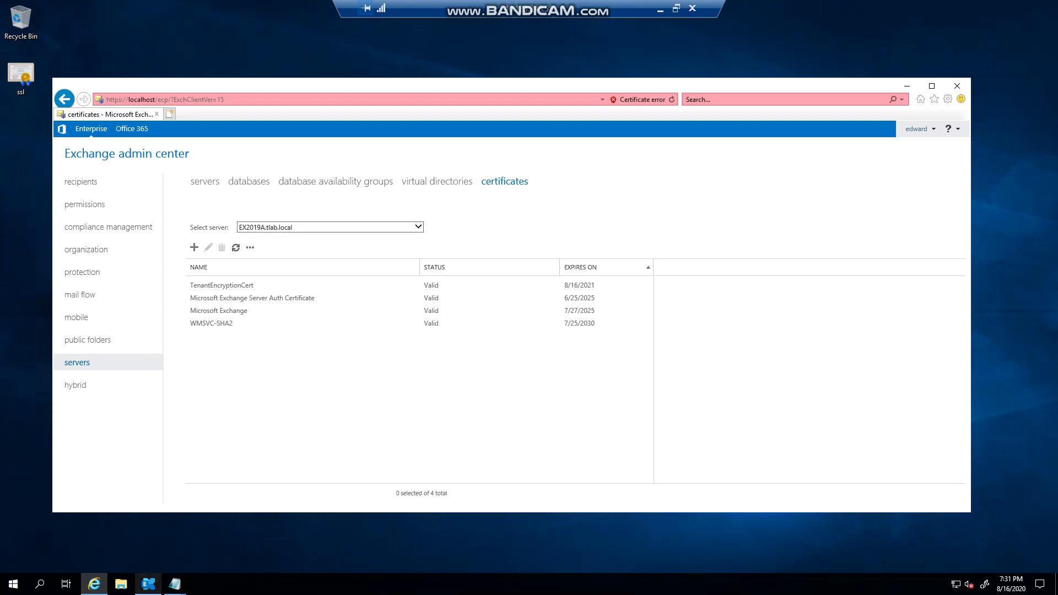
Step: Switch to the Exchange Management Shell and list the POP settings with Get-PopSettings -Server ex2019a | fl
{"action": "left_click", "coordinate": [147, 584]}
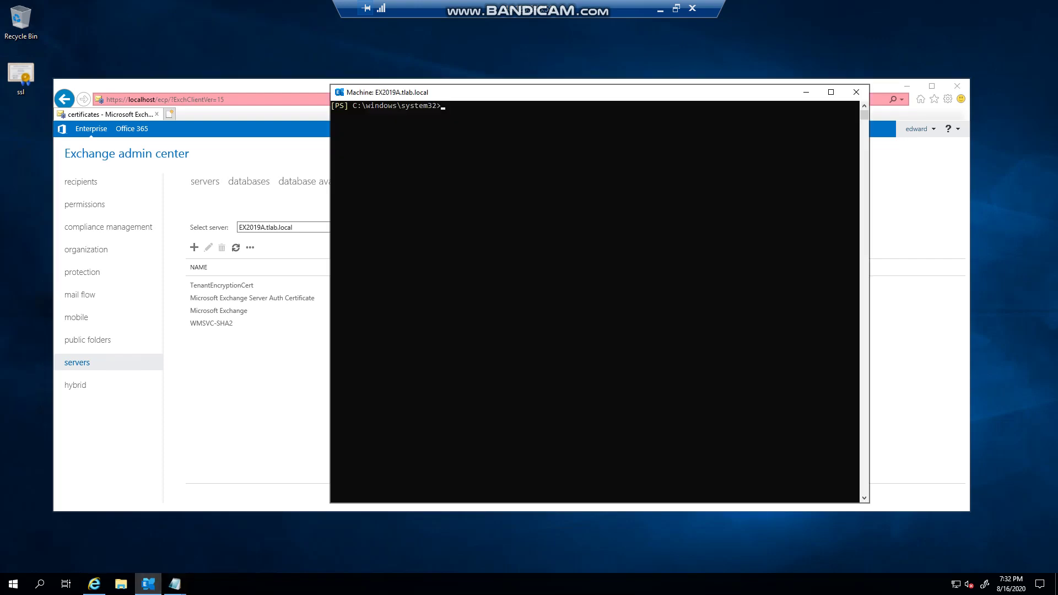
{"action": "type", "text": "get-pope"}
{"action": "key", "text": "BackSpace"}
{"action": "type", "text": "set"}
{"action": "key", "text": "Tab"}
{"action": "type", "text": "-Server ex2019a | fl"}
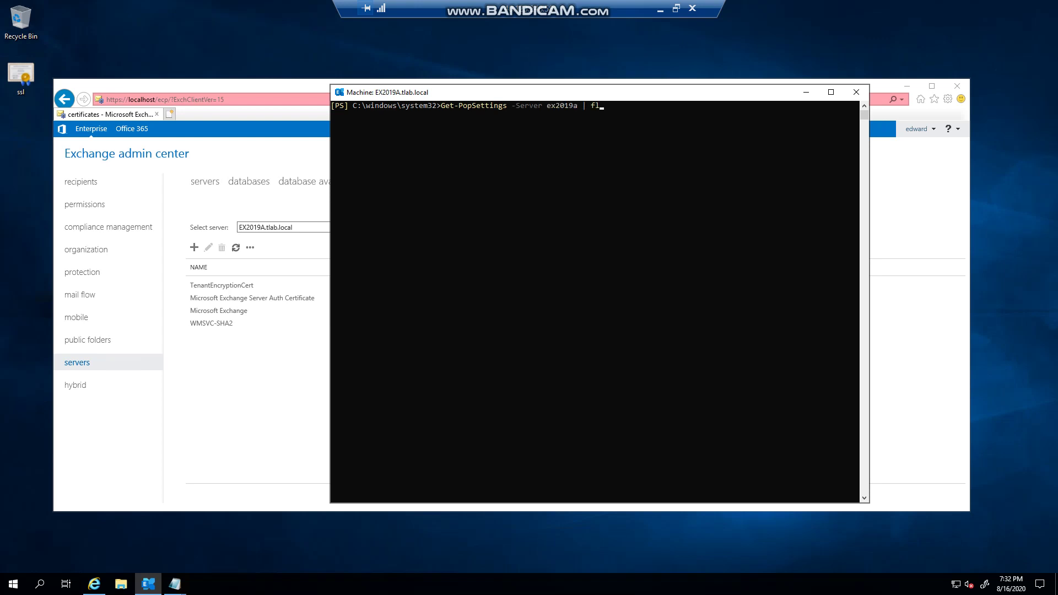
{"action": "key", "text": "Return"}
{"action": "scroll", "coordinate": [595, 301], "scroll_direction": "up", "scroll_amount": 4}
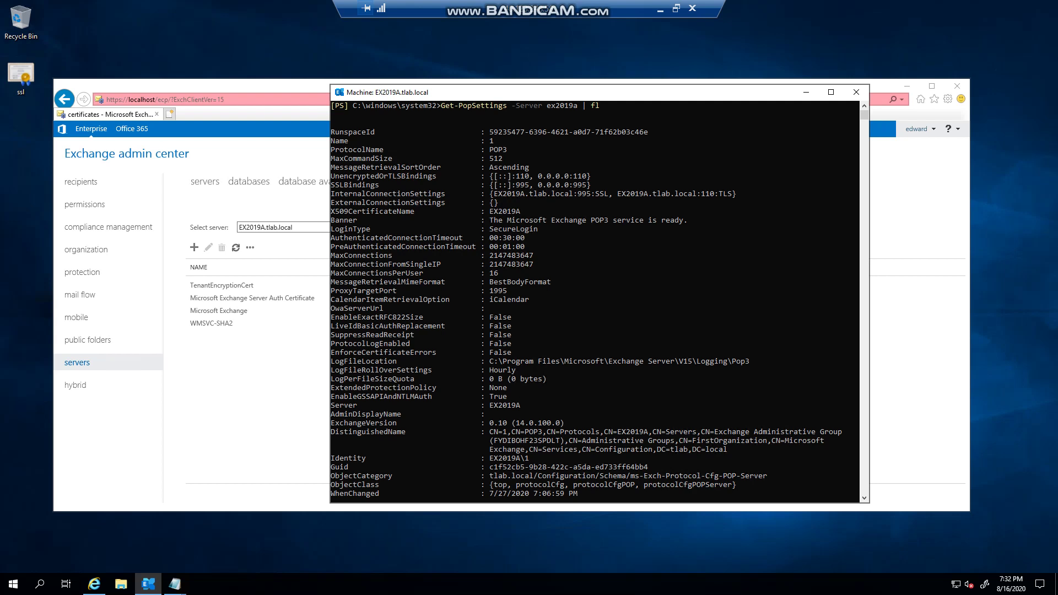
Step: Examine the unencrypted/TLS and SSL port bindings in the POP settings output
{"action": "left_click_drag", "start_coordinate": [542, 176], "coordinate": [587, 176]}
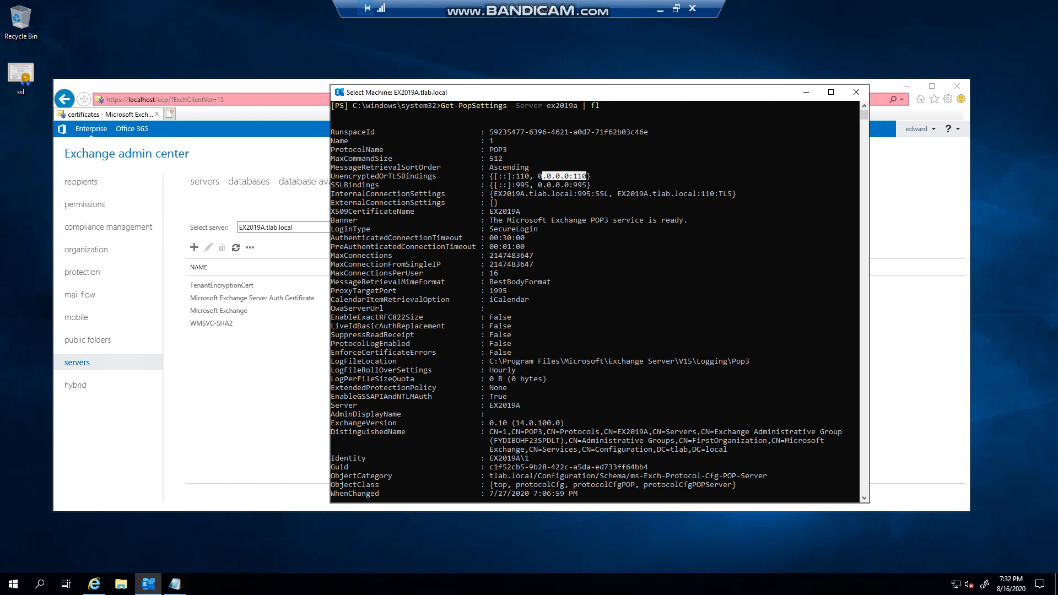
{"action": "left_click_drag", "start_coordinate": [494, 176], "coordinate": [538, 176]}
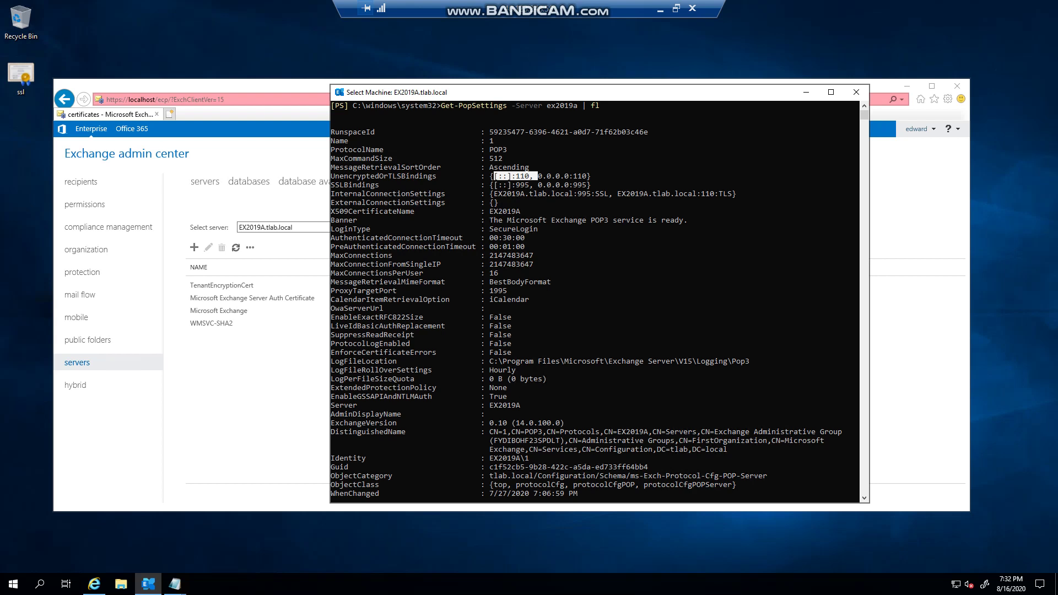
{"action": "left_click", "coordinate": [496, 186]}
{"action": "left_click", "coordinate": [514, 185]}
{"action": "left_click", "coordinate": [522, 185]}
{"action": "left_click_drag", "start_coordinate": [498, 176], "coordinate": [507, 176]}
{"action": "left_click_drag", "start_coordinate": [517, 176], "coordinate": [523, 175]}
{"action": "left_click_drag", "start_coordinate": [527, 185], "coordinate": [536, 186]}
Step: Examine the internal and external connection settings, the X509 certificate name and the login type in the POP settings output
{"action": "left_click", "coordinate": [380, 202]}
{"action": "left_click_drag", "start_coordinate": [332, 193], "coordinate": [590, 194]}
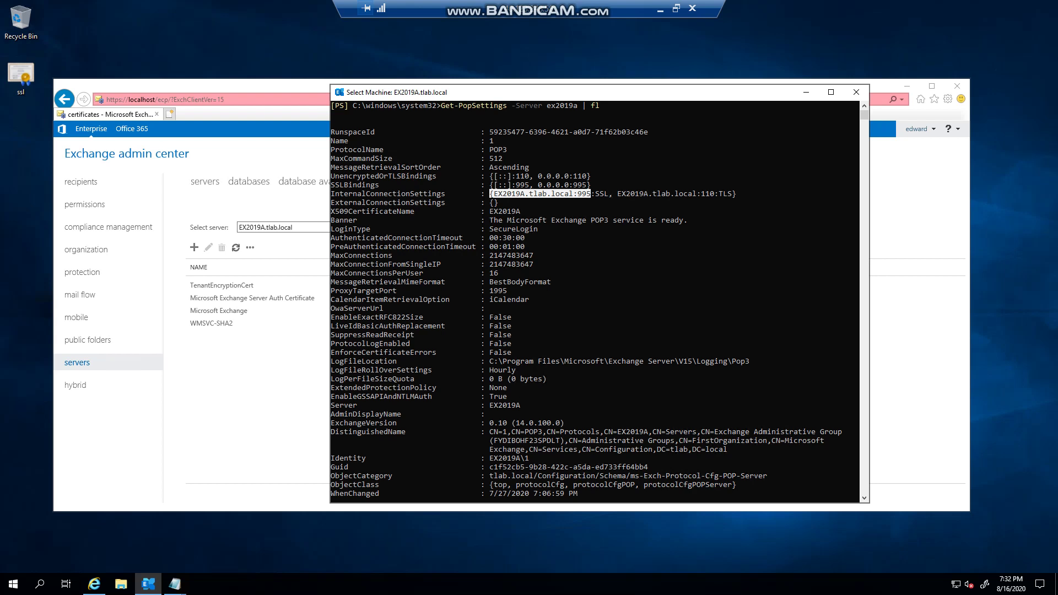
{"action": "left_click_drag", "start_coordinate": [331, 202], "coordinate": [515, 203]}
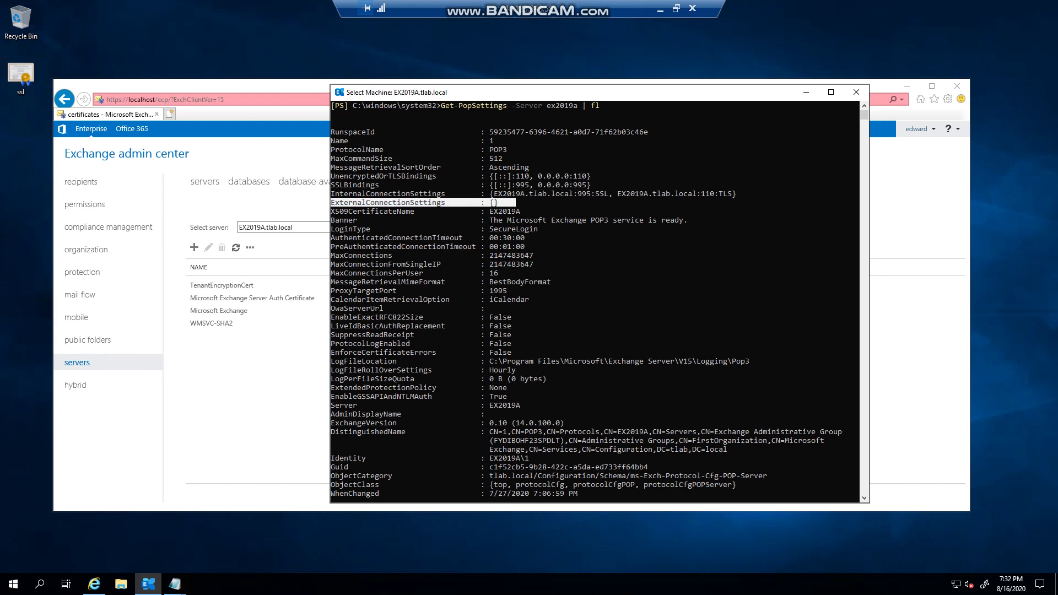
{"action": "left_click_drag", "start_coordinate": [331, 211], "coordinate": [528, 211]}
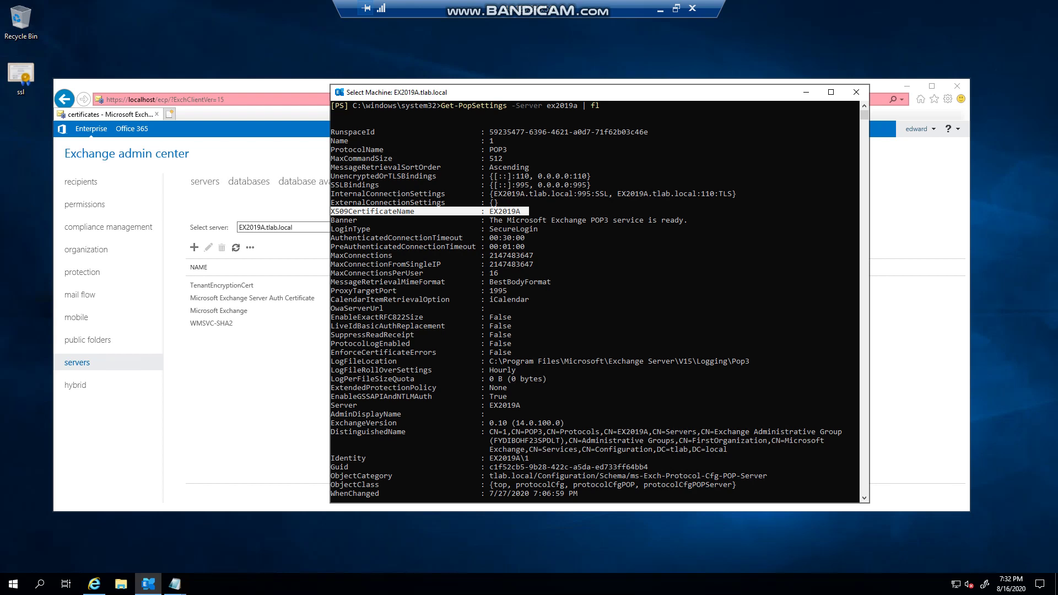
{"action": "left_click_drag", "start_coordinate": [489, 229], "coordinate": [542, 229]}
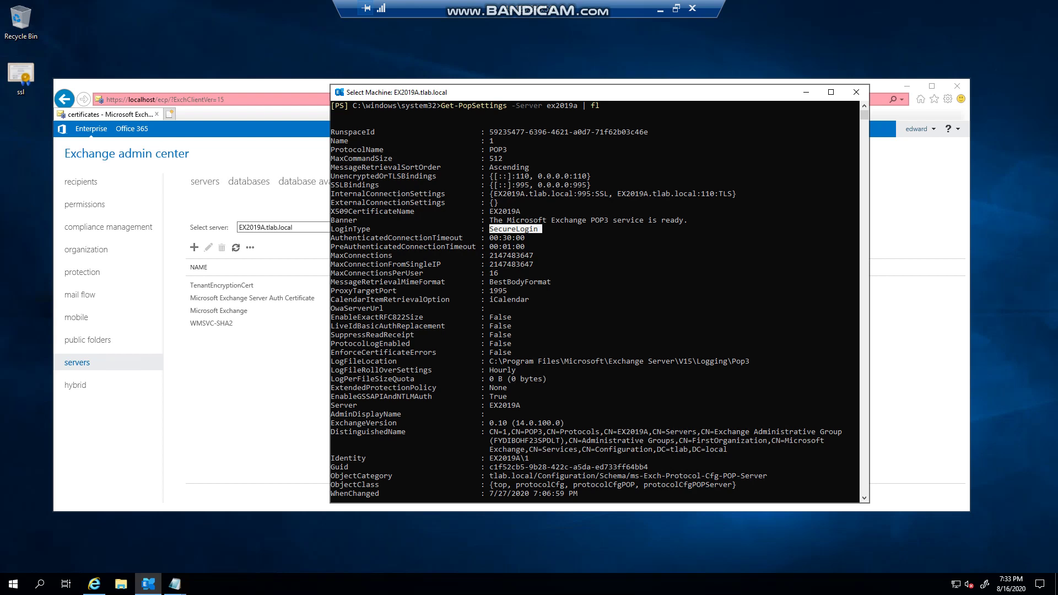
{"action": "left_click_drag", "start_coordinate": [544, 229], "coordinate": [488, 220]}
{"action": "left_click", "coordinate": [487, 247]}
Step: Open the pop file in Notepad and review its Set-PopSettings commands for external and internal connections, login type and certificate name
{"action": "left_click", "coordinate": [175, 584]}
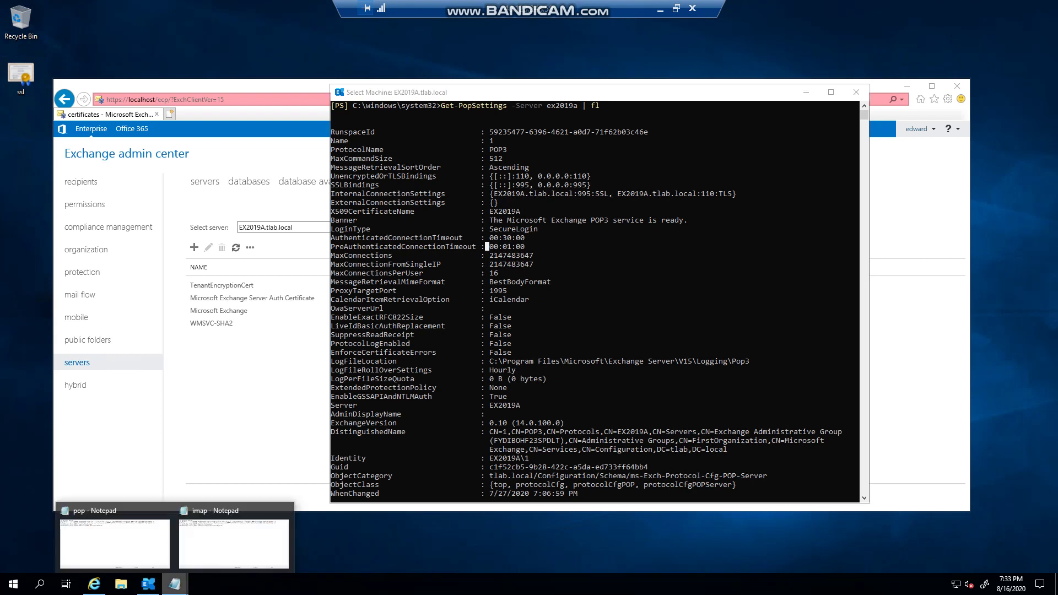
{"action": "left_click", "coordinate": [114, 540]}
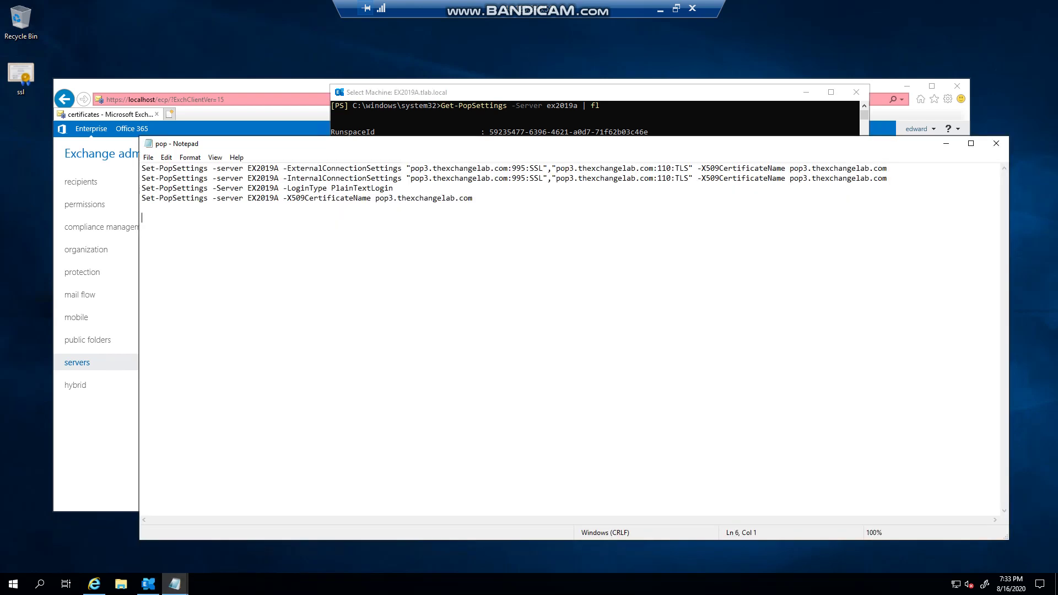
{"action": "left_click_drag", "start_coordinate": [145, 168], "coordinate": [468, 168]}
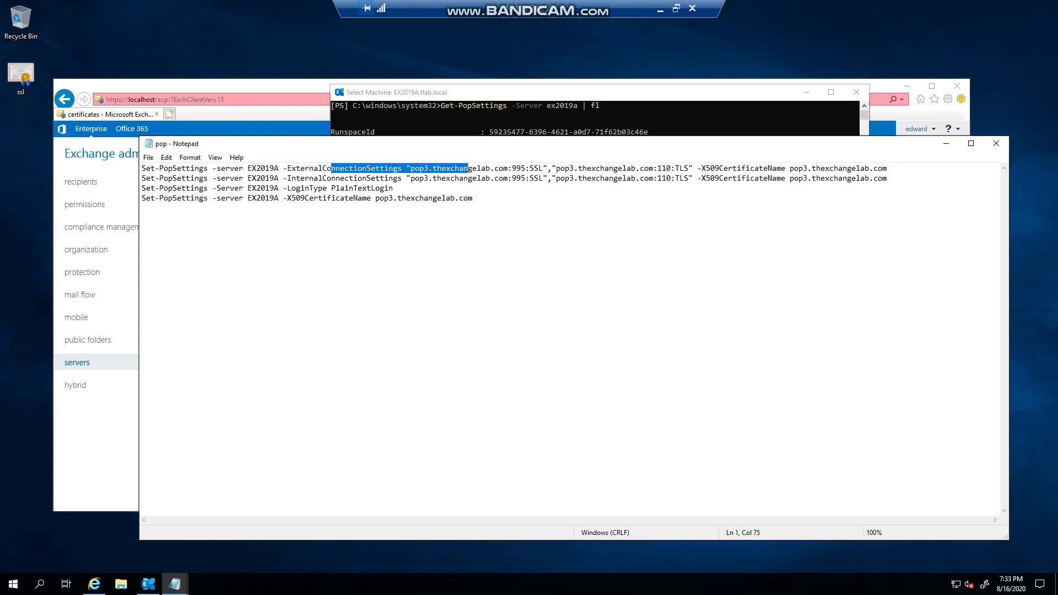
{"action": "left_click", "coordinate": [142, 217]}
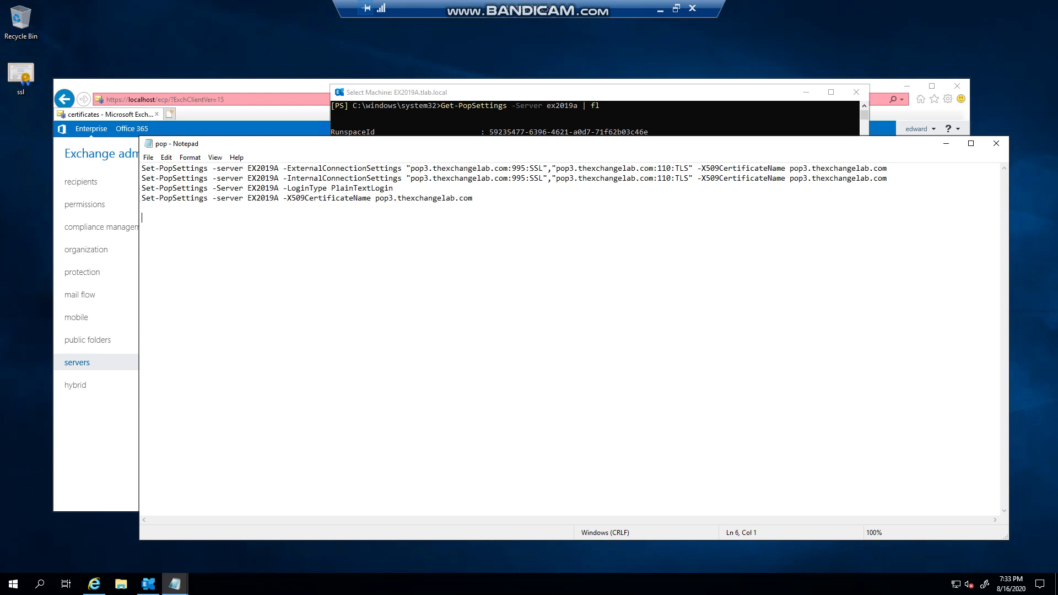
{"action": "left_click_drag", "start_coordinate": [432, 168], "coordinate": [507, 168]}
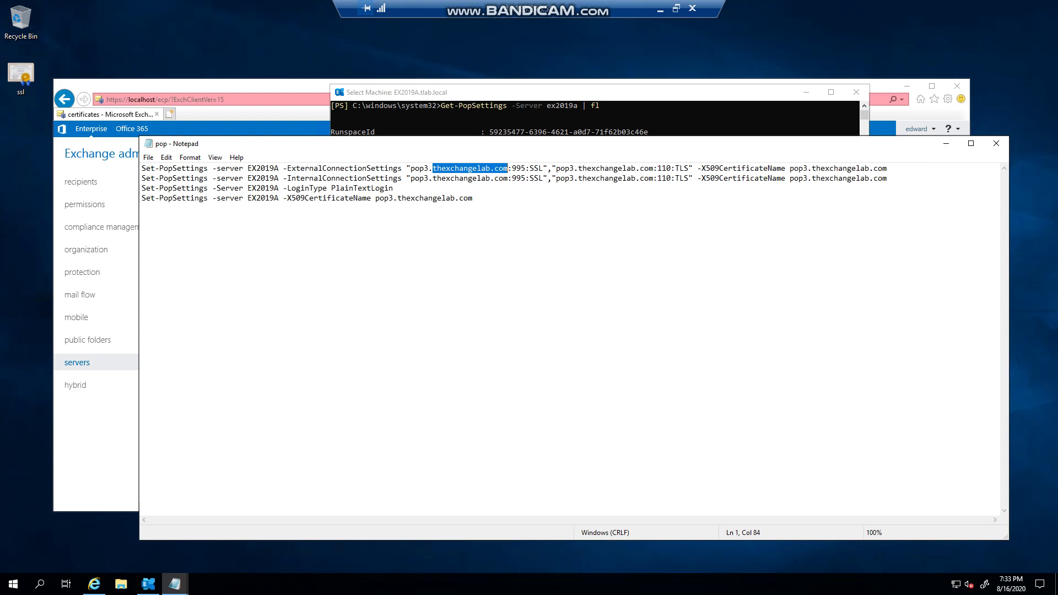
{"action": "left_click", "coordinate": [142, 207]}
{"action": "left_click_drag", "start_coordinate": [411, 168], "coordinate": [428, 168]}
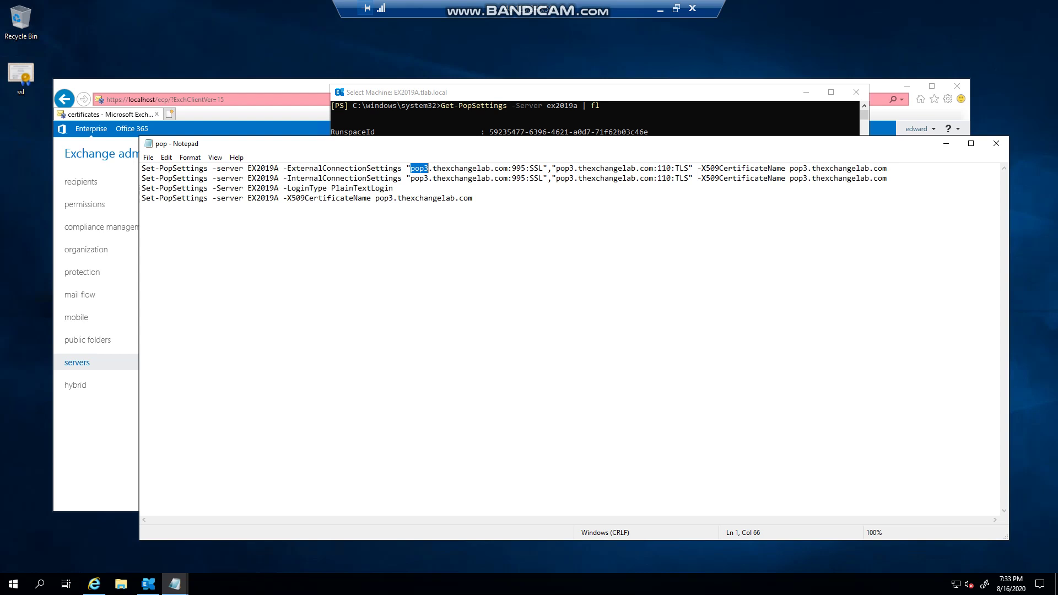
{"action": "left_click_drag", "start_coordinate": [287, 178], "coordinate": [393, 178]}
{"action": "left_click", "coordinate": [143, 208]}
{"action": "left_click_drag", "start_coordinate": [287, 188], "coordinate": [393, 188]}
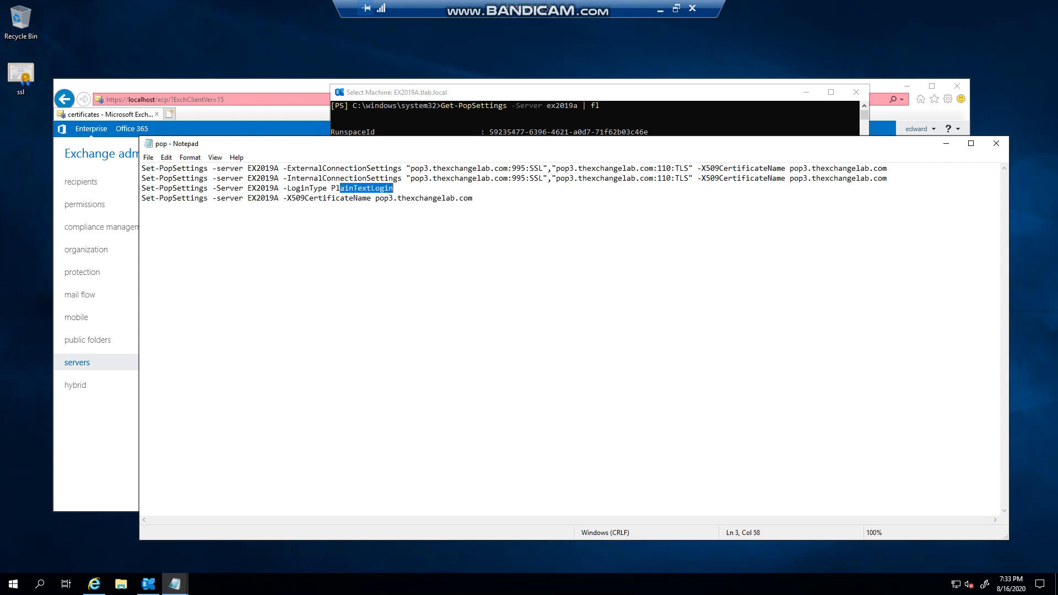
{"action": "left_click", "coordinate": [142, 218]}
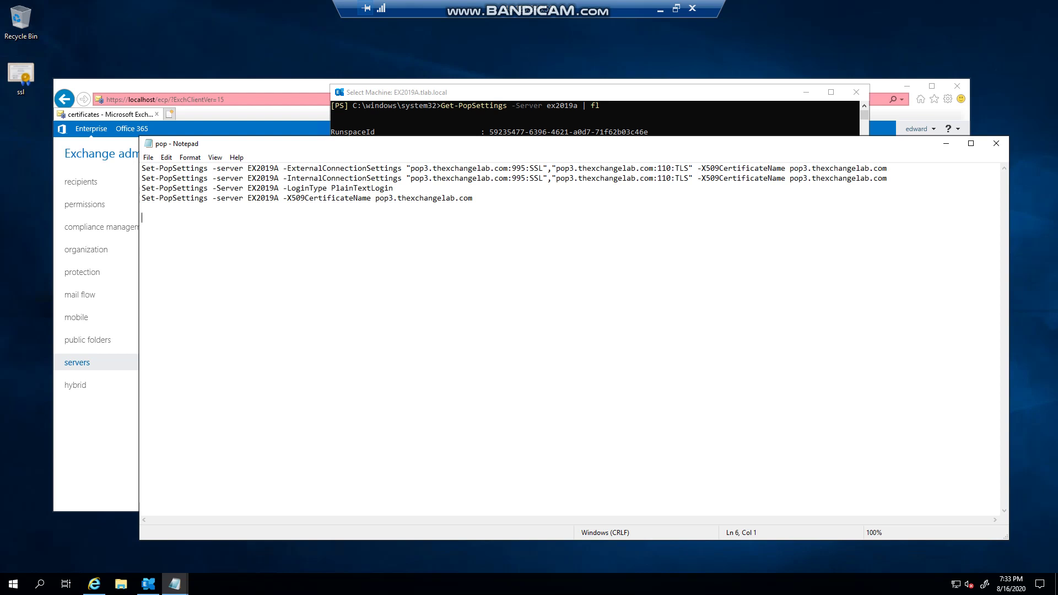
{"action": "left_click_drag", "start_coordinate": [146, 197], "coordinate": [433, 198]}
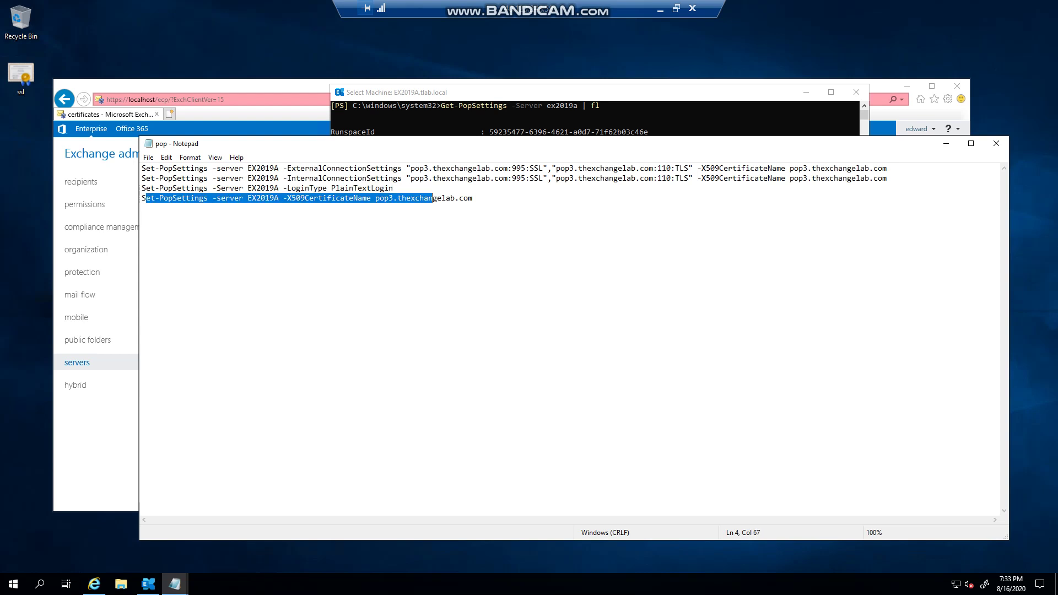
{"action": "left_click", "coordinate": [142, 208]}
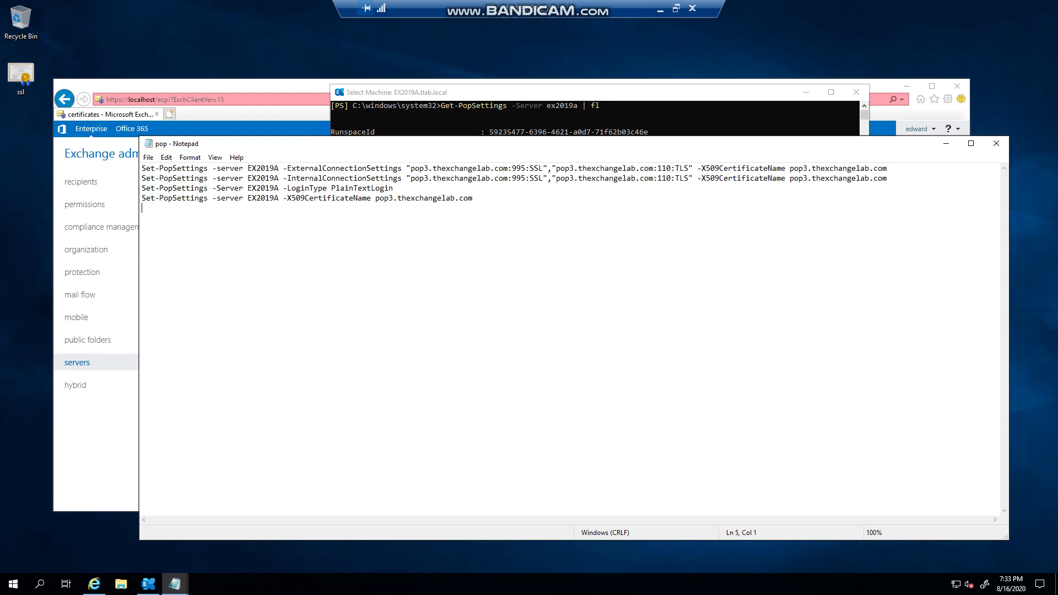
Step: Copy the ExternalConnectionSettings command for EX2019A with pop3.thexchangelab.com:995:SSL and pop3.thexchangelab.com:110:TLS from the notes, clear the shell, and run it there
{"action": "left_click_drag", "start_coordinate": [888, 168], "coordinate": [142, 168]}
{"action": "key", "text": "ctrl+c"}
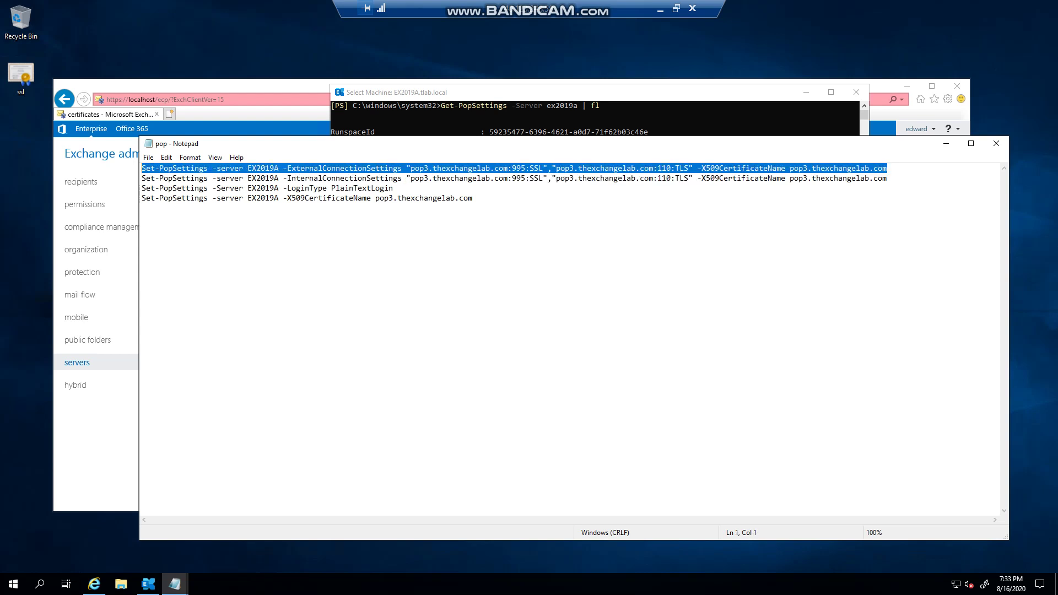
{"action": "key", "text": "alt+Tab"}
{"action": "key", "text": "Escape"}
{"action": "type", "text": "cls"}
{"action": "key", "text": "Return"}
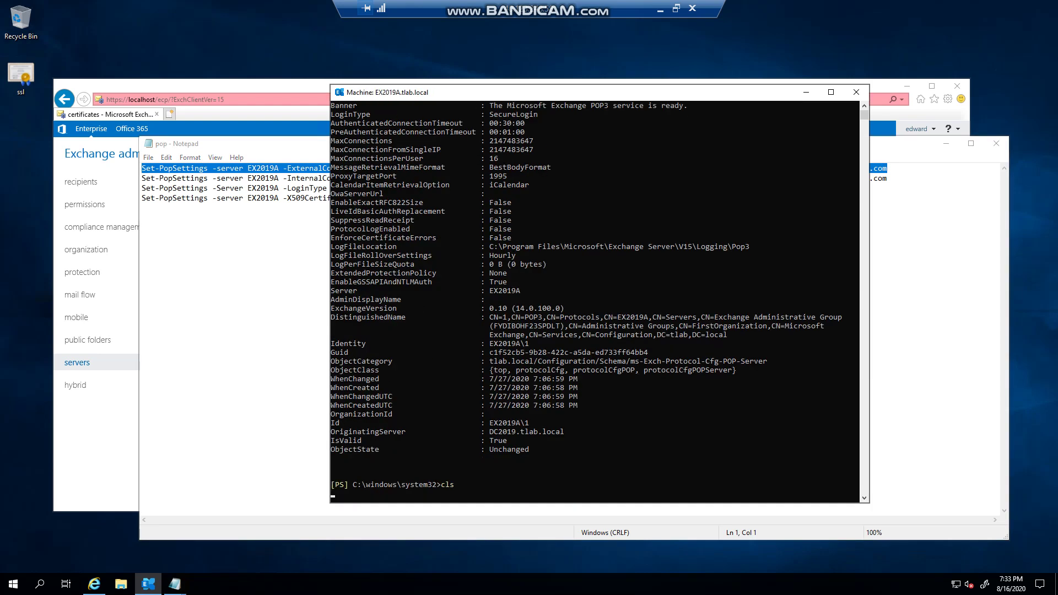
{"action": "key", "text": "ctrl+v"}
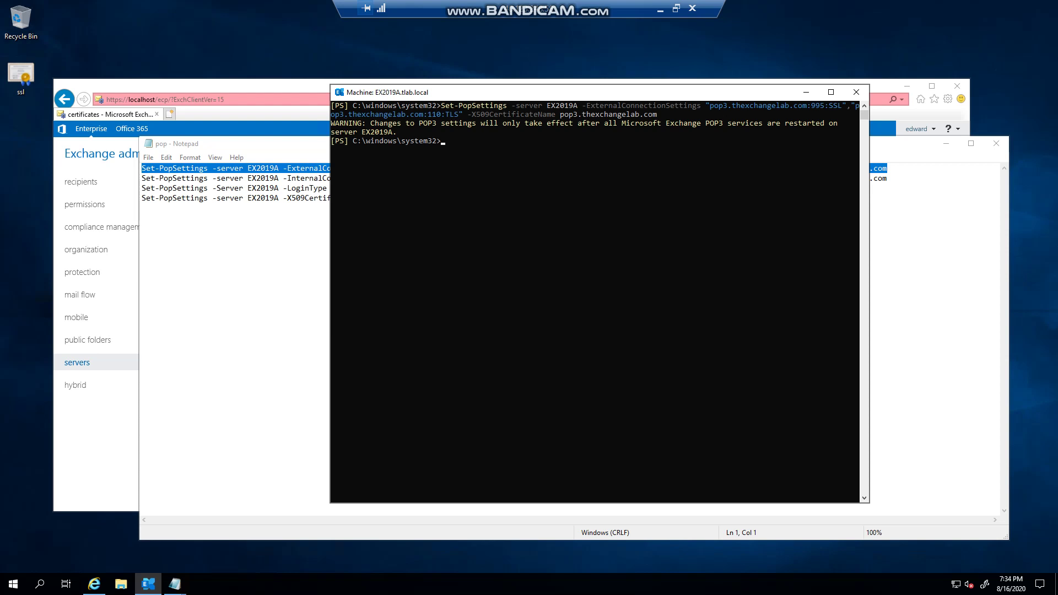
Step: List the POP settings of ex2019a again and check the X509 certificate name and external connection settings
{"action": "type", "text": "cls"}
{"action": "key", "text": "Up"}
{"action": "key", "text": "Return"}
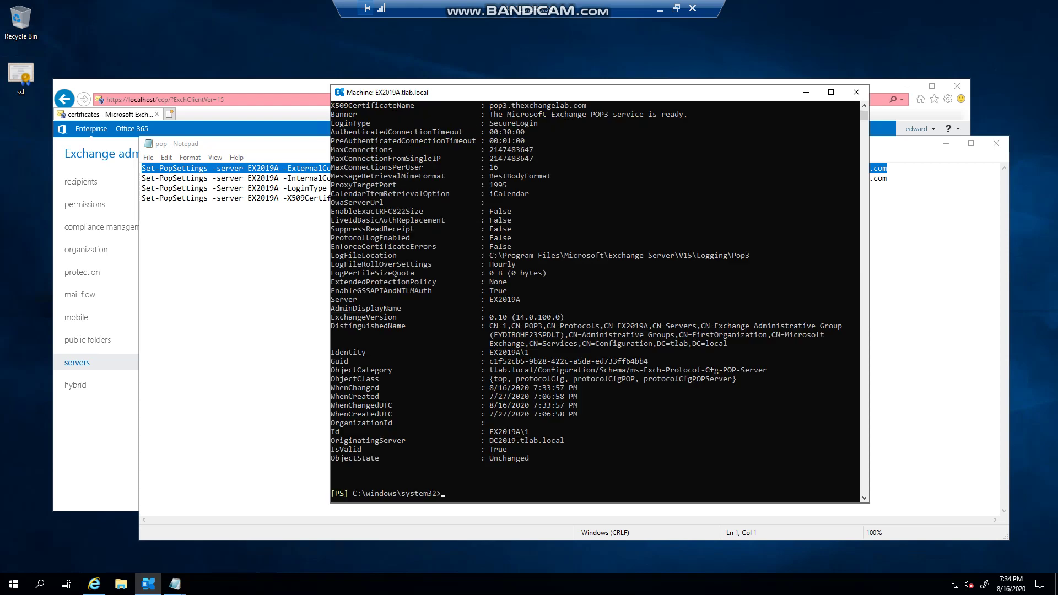
{"action": "scroll", "coordinate": [595, 300], "scroll_direction": "up", "scroll_amount": 5}
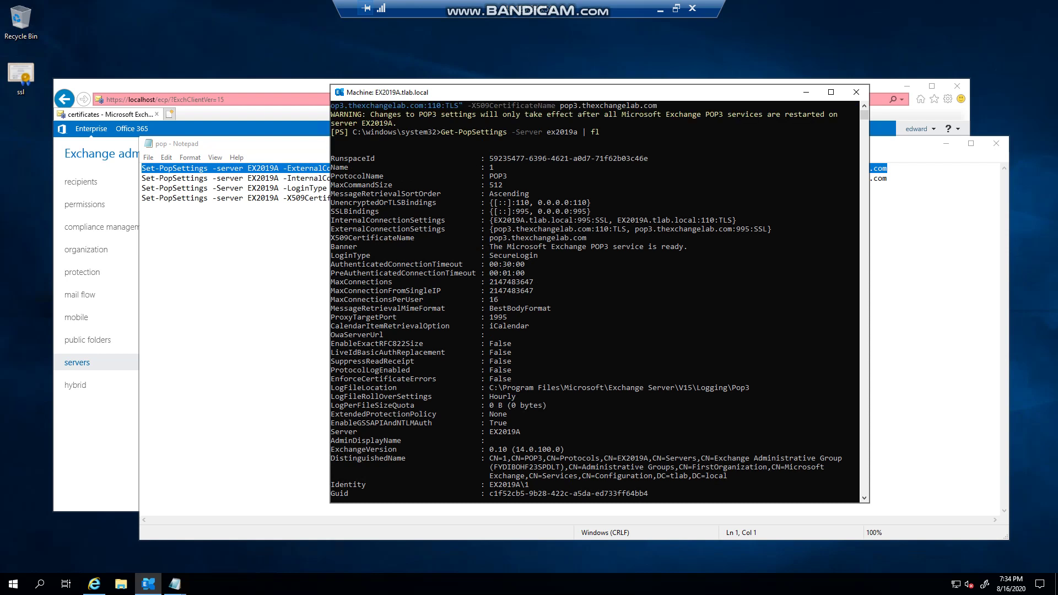
{"action": "left_click_drag", "start_coordinate": [332, 237], "coordinate": [590, 238]}
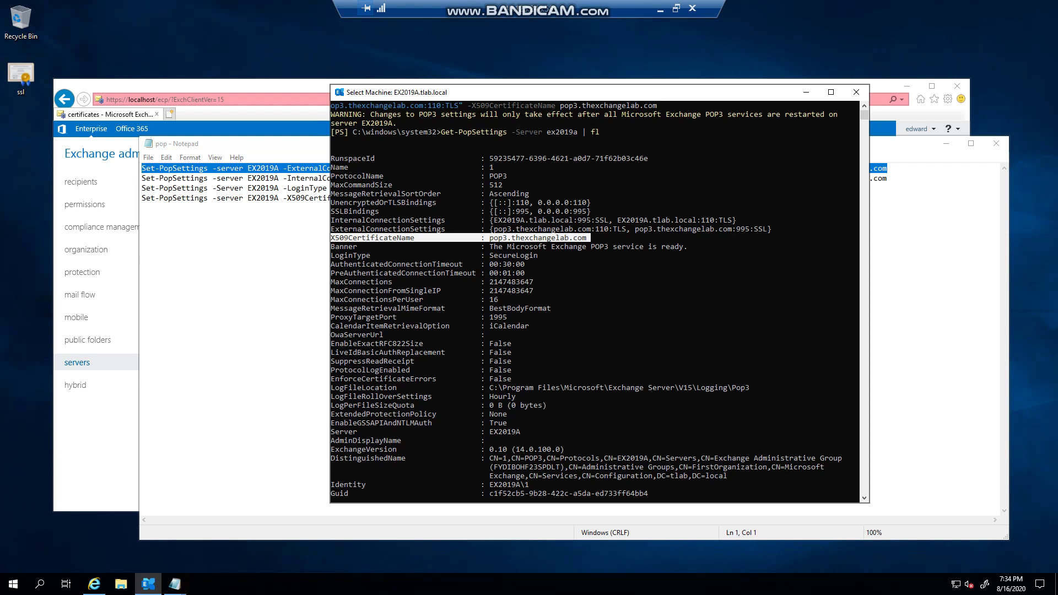
{"action": "left_click_drag", "start_coordinate": [779, 229], "coordinate": [331, 229]}
{"action": "key", "text": "super+c"}
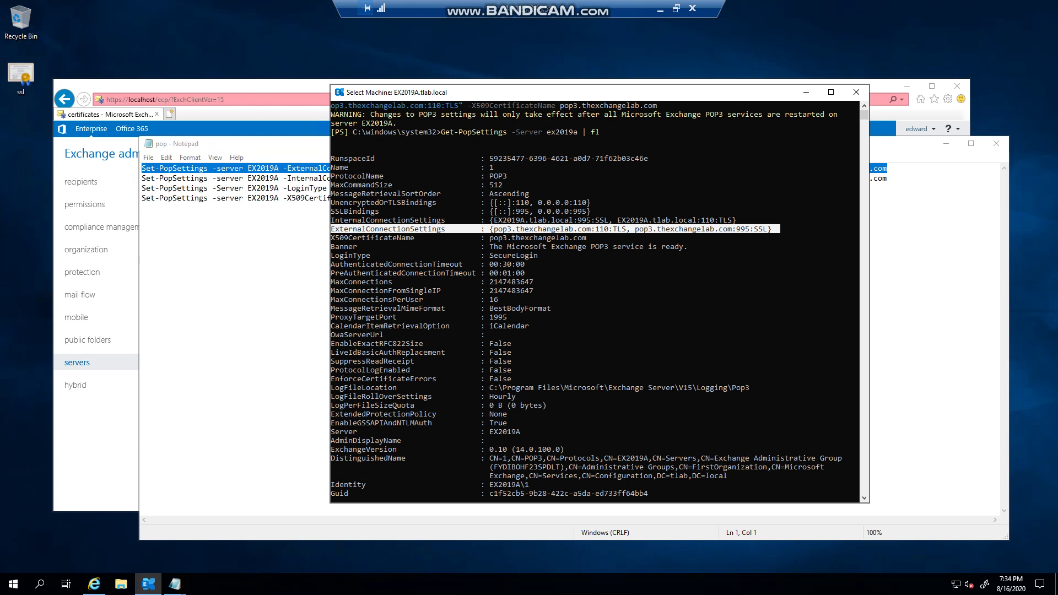
{"action": "left_click", "coordinate": [187, 198]}
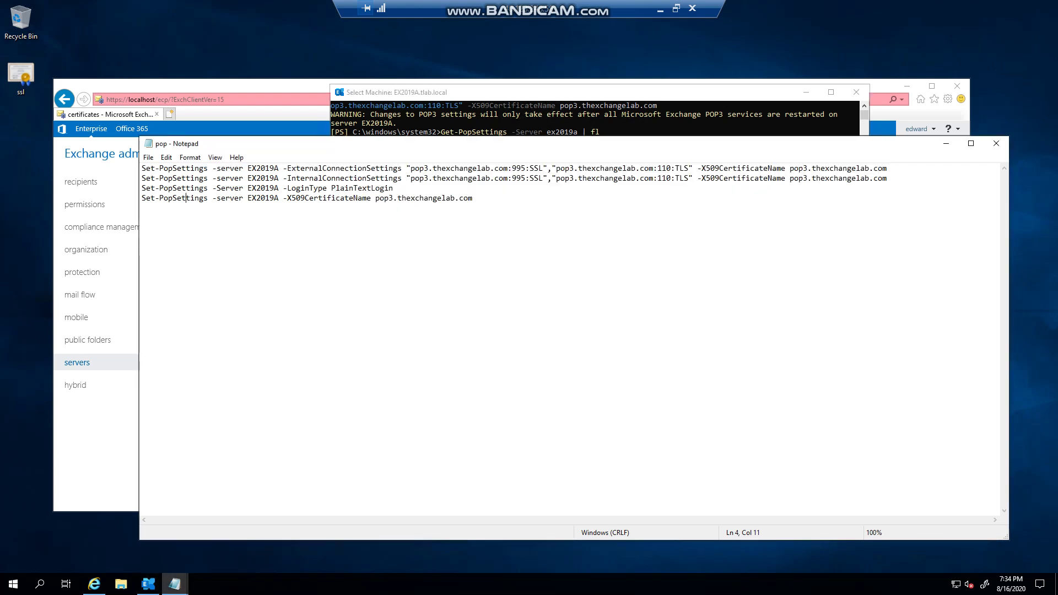
{"action": "mouse_move", "coordinate": [143, 188]}
{"action": "left_mouse_down"}
{"action": "mouse_move", "coordinate": [856, 178]}
{"action": "mouse_move", "coordinate": [142, 189]}
{"action": "mouse_move", "coordinate": [142, 178]}
{"action": "left_mouse_up"}
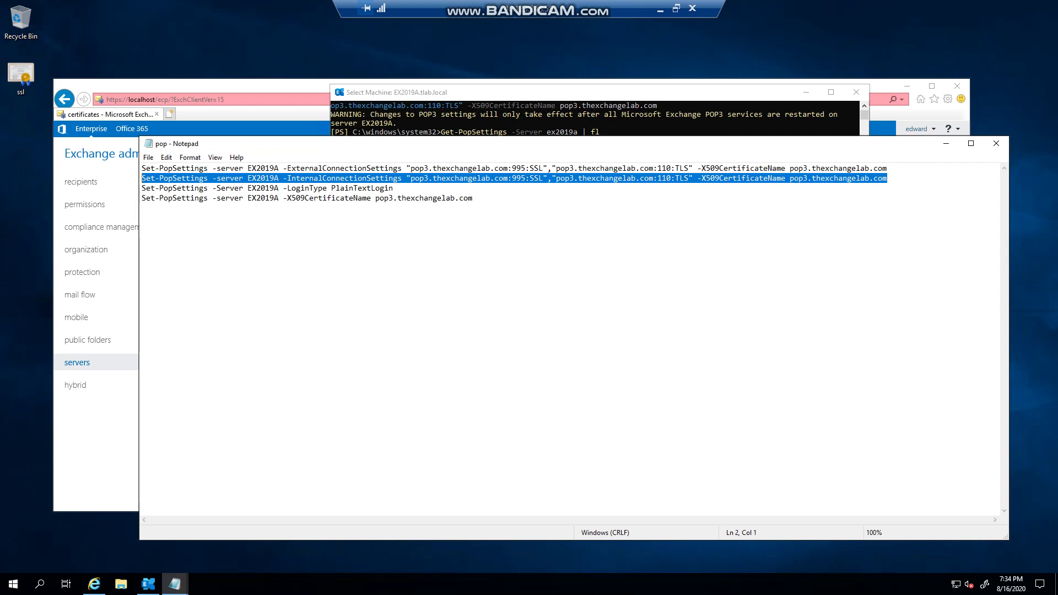
{"action": "left_click", "coordinate": [148, 584]}
{"action": "right_click", "coordinate": [474, 385]}
{"action": "right_click", "coordinate": [474, 386]}
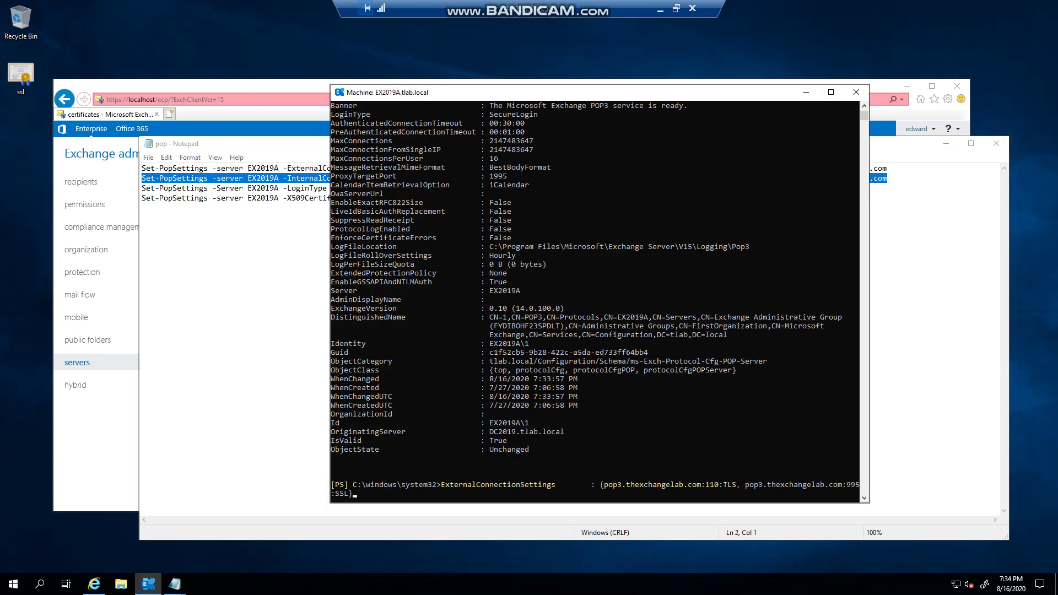
{"action": "key", "text": "Escape"}
{"action": "right_click", "coordinate": [474, 386]}
{"action": "key", "text": "Escape"}
Step: Copy the InternalConnectionSettings command for EX2019A with pop3.thexchangelab.com:995:SSL and pop3.thexchangelab.com:110:TLS from the pop notes and run it in the Exchange Management Shell
{"action": "left_click", "coordinate": [264, 342]}
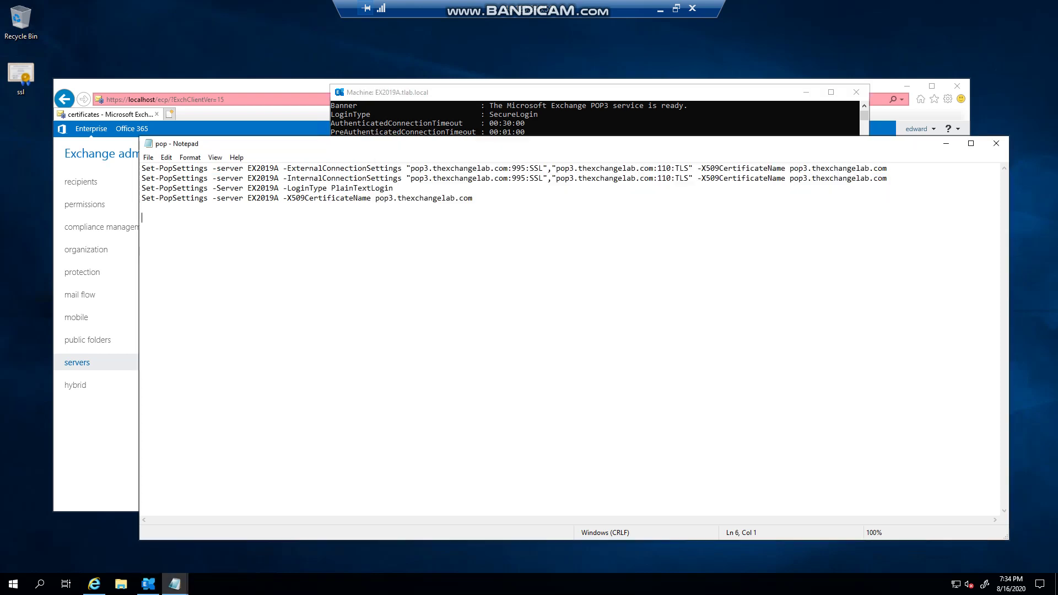
{"action": "left_click_drag", "start_coordinate": [888, 178], "coordinate": [142, 178]}
{"action": "key", "text": "ctrl+c"}
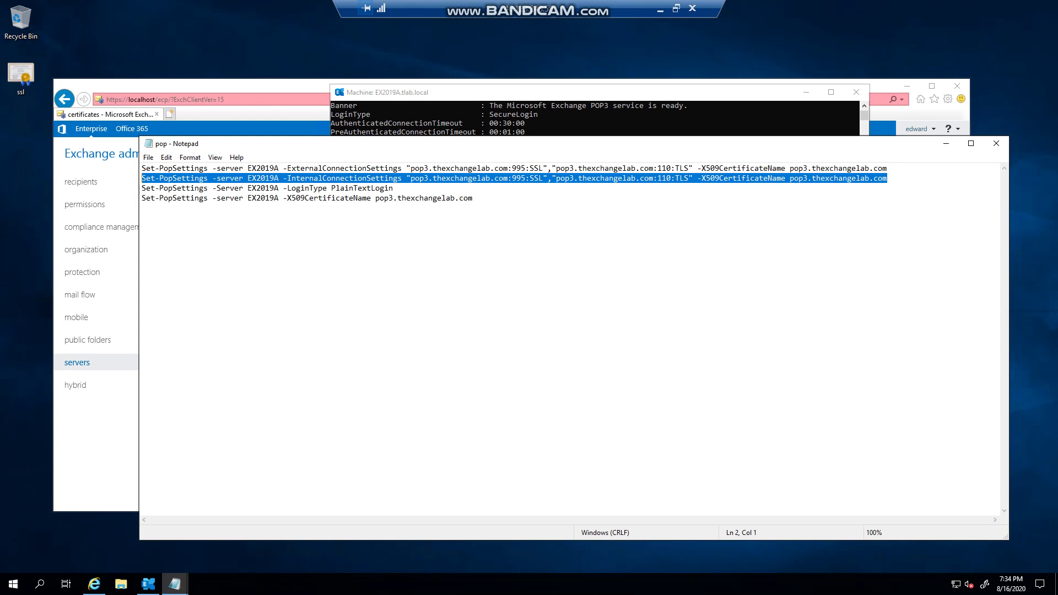
{"action": "left_click", "coordinate": [148, 584]}
{"action": "key", "text": "ctrl+v"}
{"action": "key", "text": "Return"}
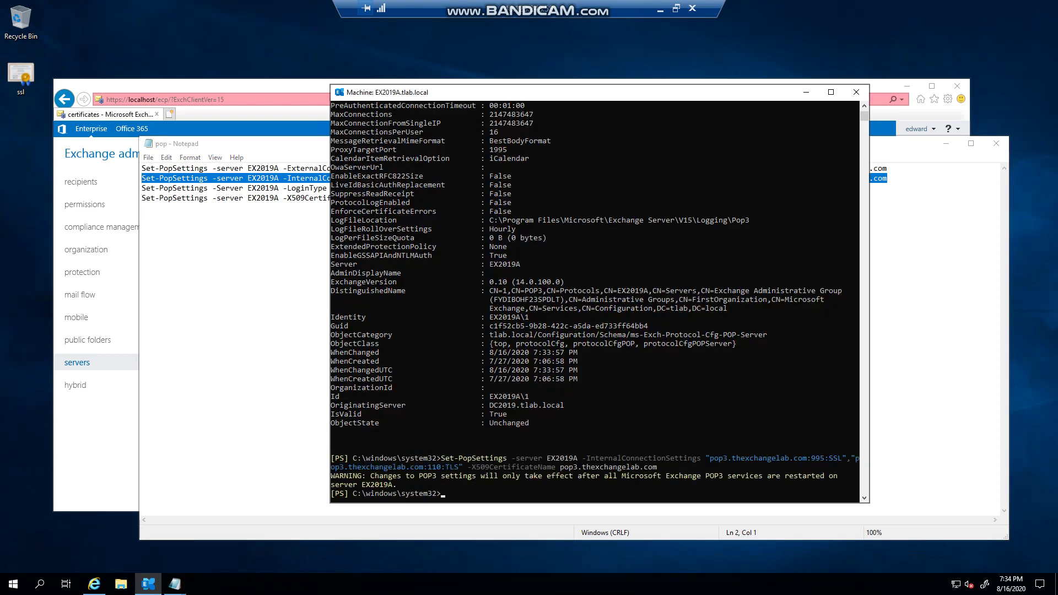
Step: Run Get-PopSettings -Server ex2019a | fl and compare the internal and external connection settings
{"action": "type", "text": "Get-PopSettings -Server ex2019a | fl"}
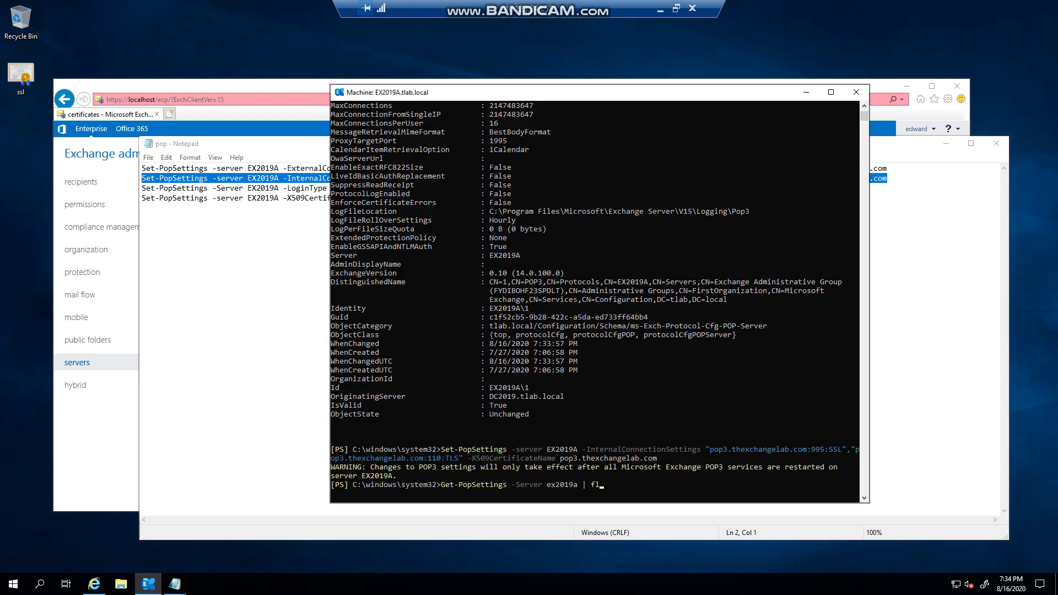
{"action": "key", "text": "Return"}
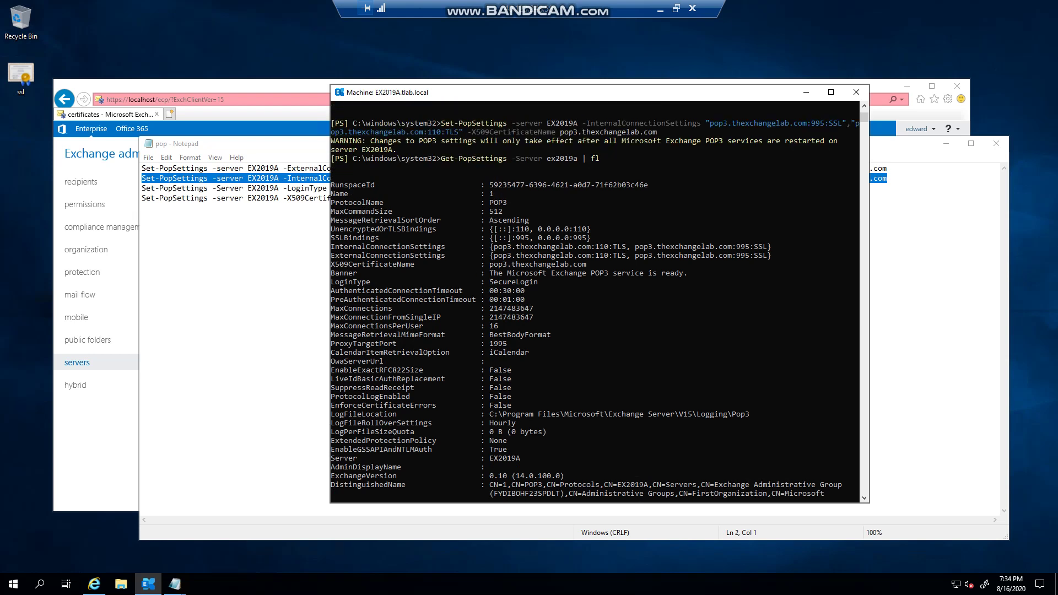
{"action": "left_click_drag", "start_coordinate": [769, 246], "coordinate": [672, 255]}
{"action": "left_click", "coordinate": [672, 255]}
{"action": "left_click_drag", "start_coordinate": [333, 247], "coordinate": [778, 255]}
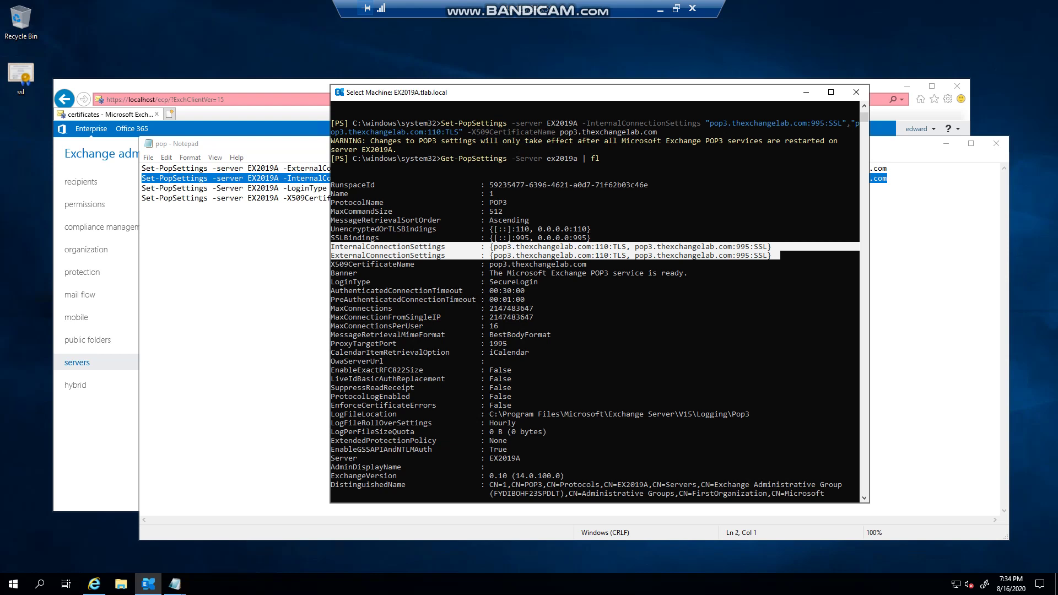
Step: Copy the LoginType PlainTextLogin command for EX2019A from the pop notes, clear the Exchange Management Shell and run it there
{"action": "left_click_drag", "start_coordinate": [540, 282], "coordinate": [498, 282]}
{"action": "left_click", "coordinate": [259, 264]}
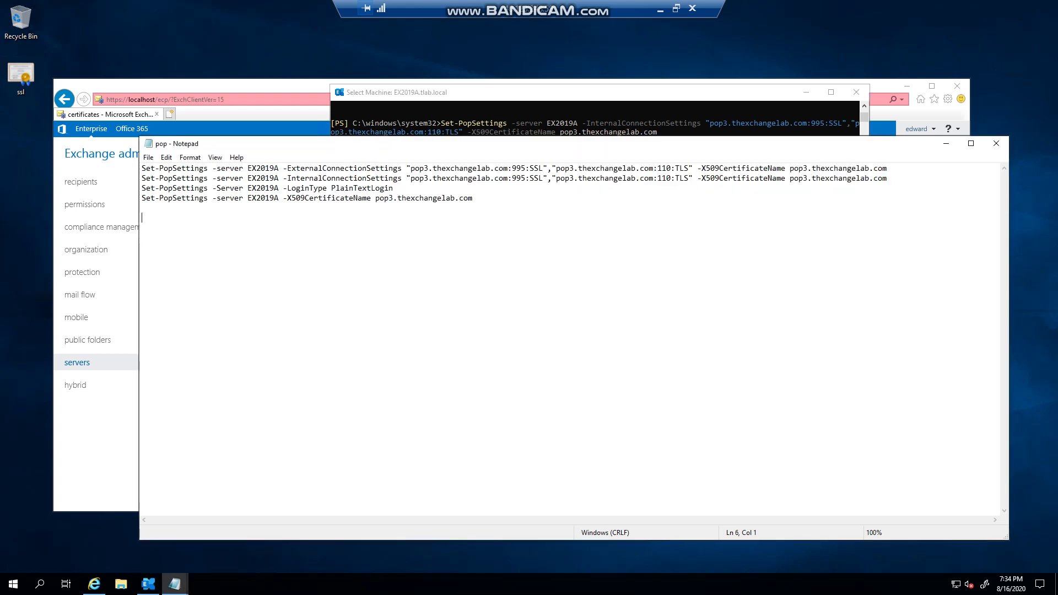
{"action": "left_click_drag", "start_coordinate": [393, 187], "coordinate": [141, 188]}
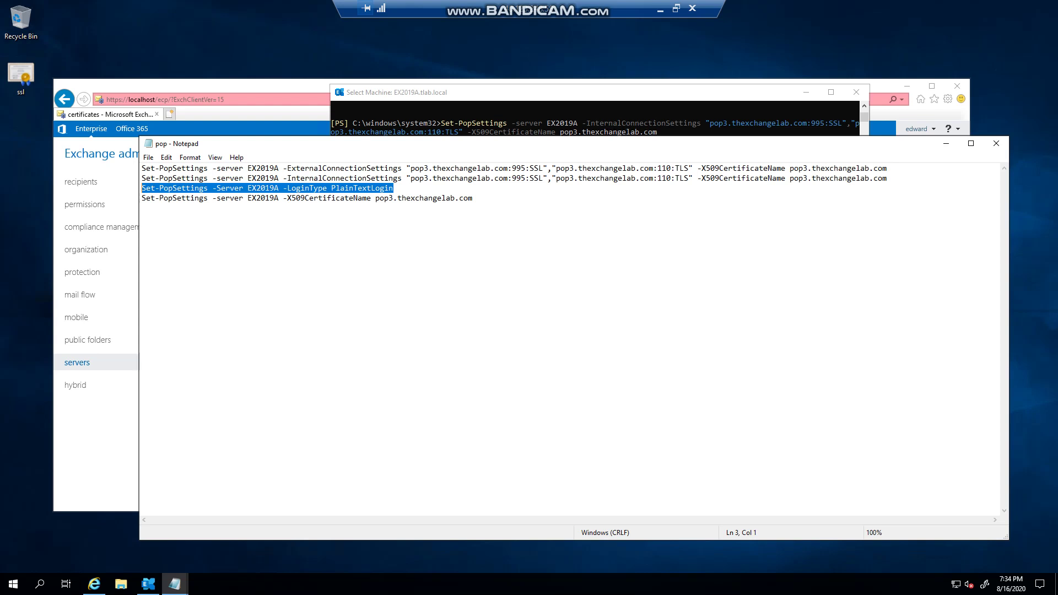
{"action": "key", "text": "alt+Tab"}
{"action": "type", "text": "cls"}
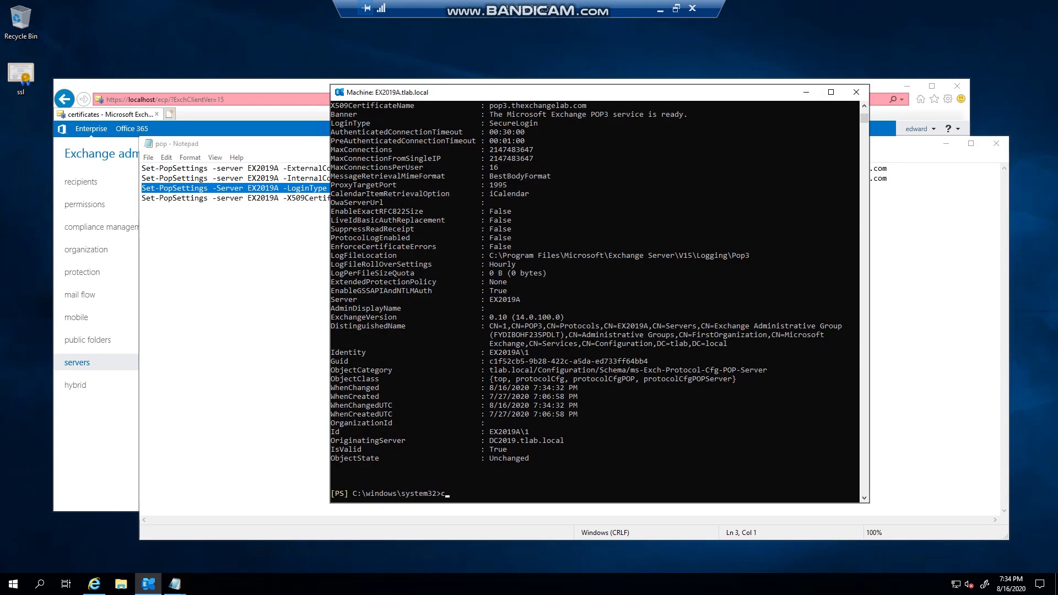
{"action": "key", "text": "Return"}
{"action": "key", "text": "ctrl+v"}
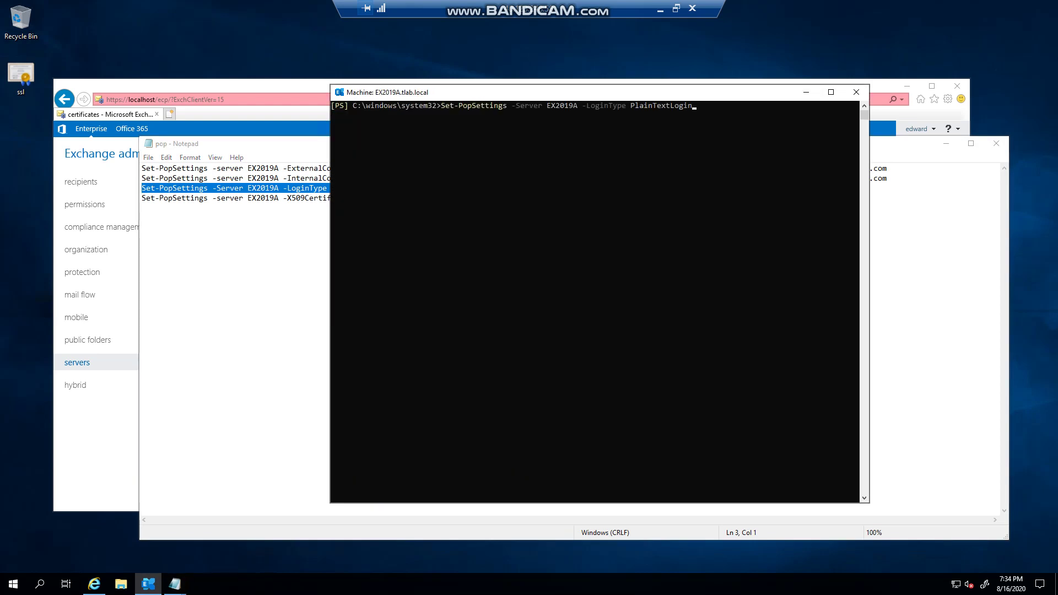
{"action": "key", "text": "Return"}
Step: Clear the shell, run Get-PopSettings -Server ex2019a | fl again and check the LoginType value
{"action": "type", "text": "cls"}
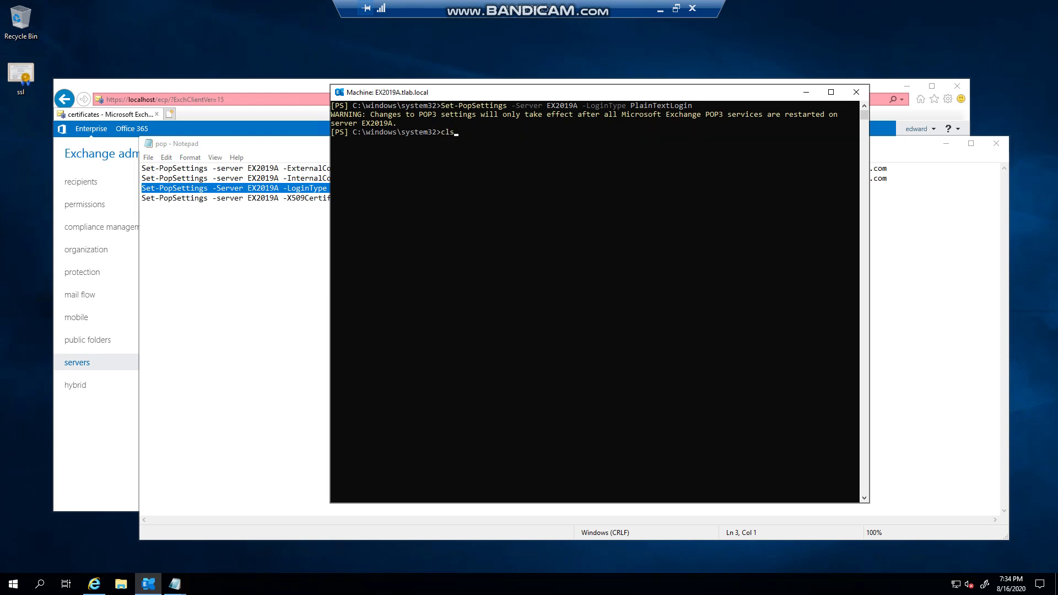
{"action": "key", "text": "Up"}
{"action": "key", "text": "Return"}
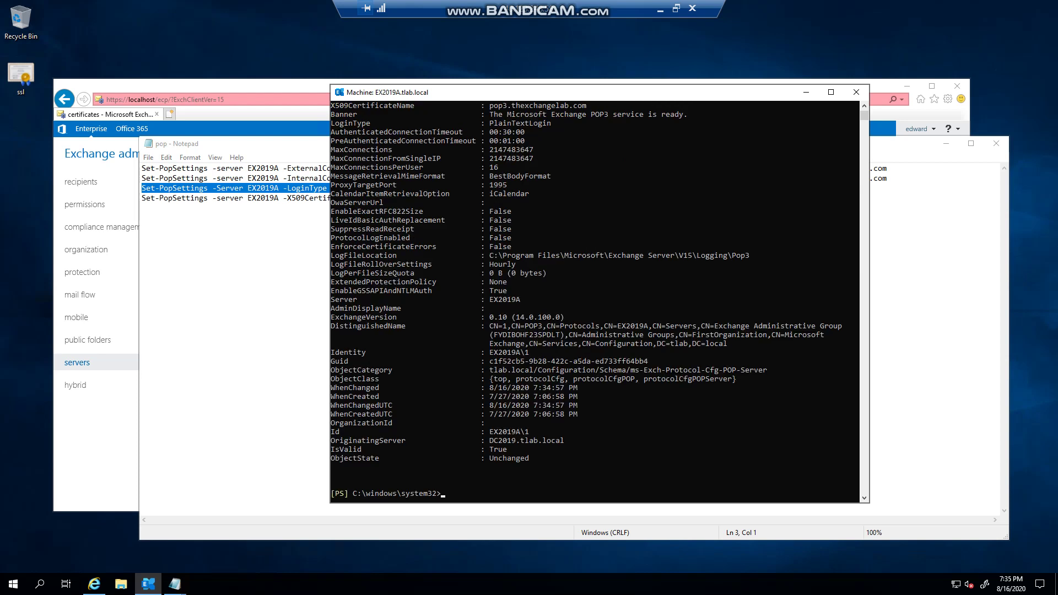
{"action": "scroll", "coordinate": [595, 300], "scroll_direction": "up", "scroll_amount": 4}
{"action": "left_click_drag", "start_coordinate": [563, 229], "coordinate": [476, 229]}
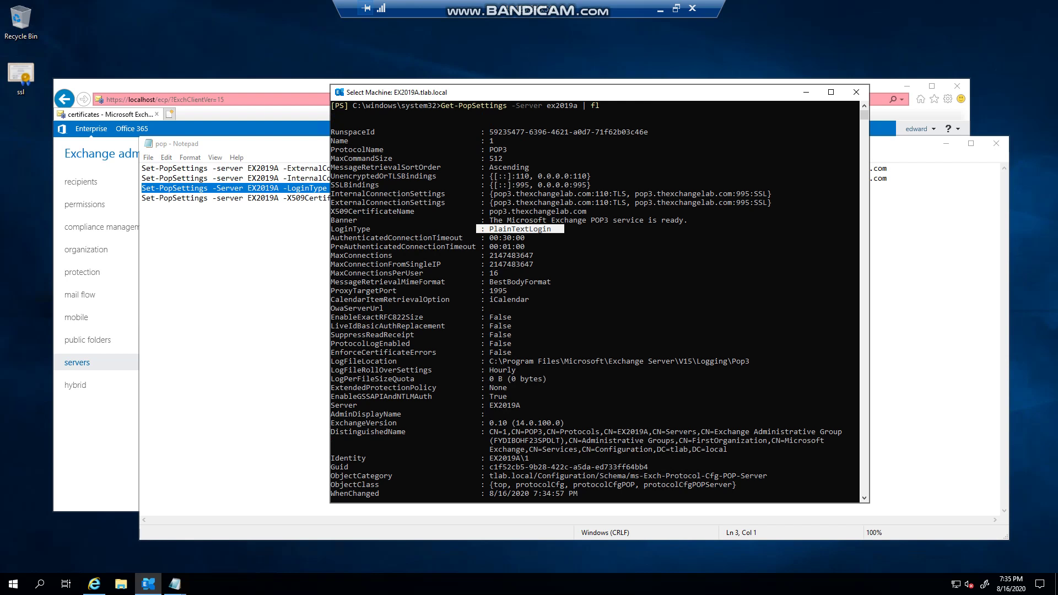
{"action": "left_click", "coordinate": [549, 246]}
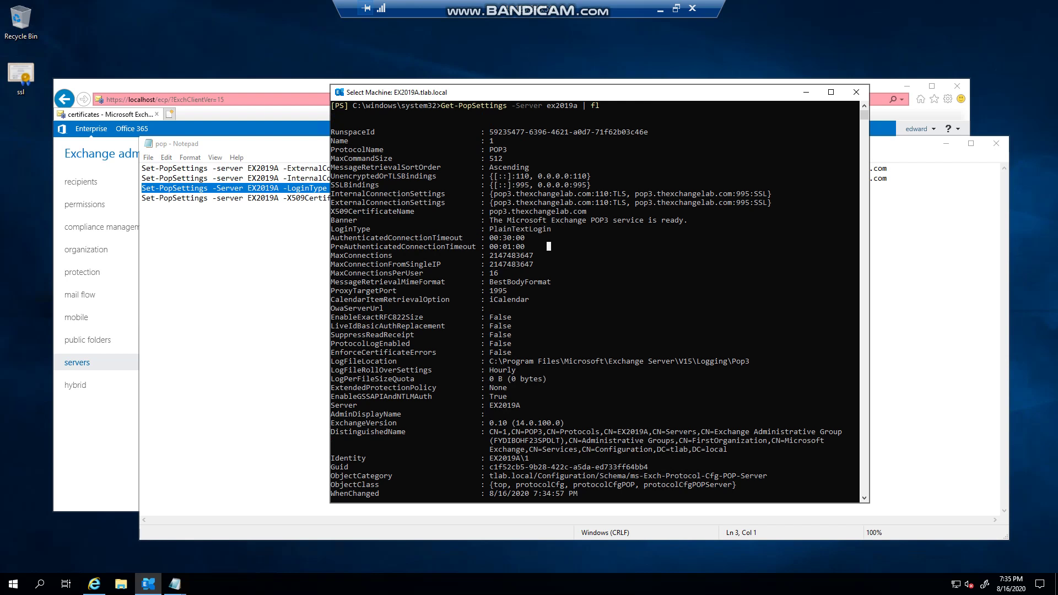
Step: In the Exchange admin center, assign the POP service to the Microsoft Exchange certificate, save it and check its assigned services
{"action": "left_click", "coordinate": [142, 218]}
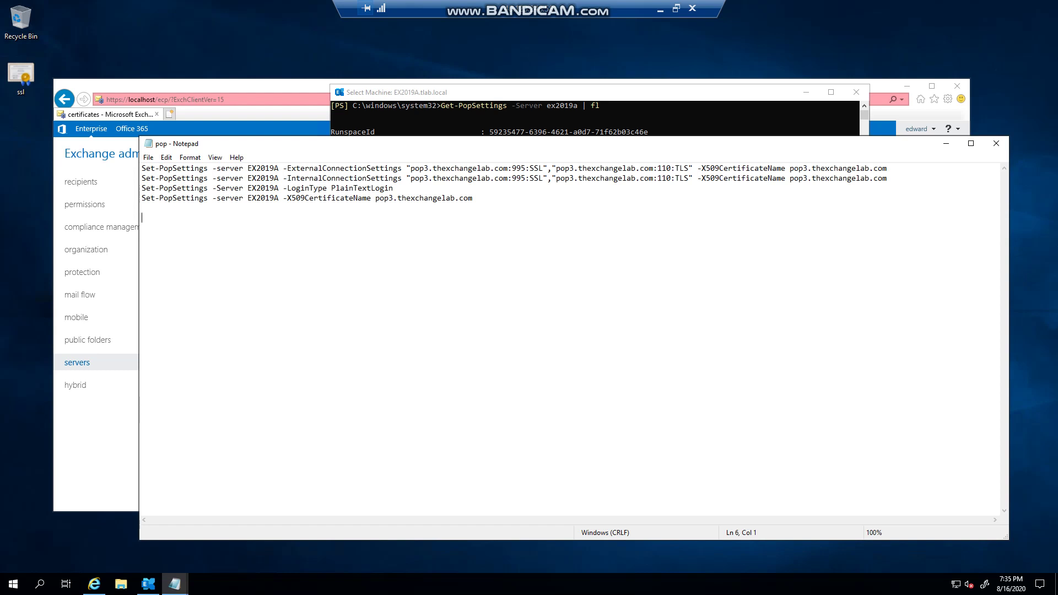
{"action": "left_click_drag", "start_coordinate": [474, 198], "coordinate": [142, 198]}
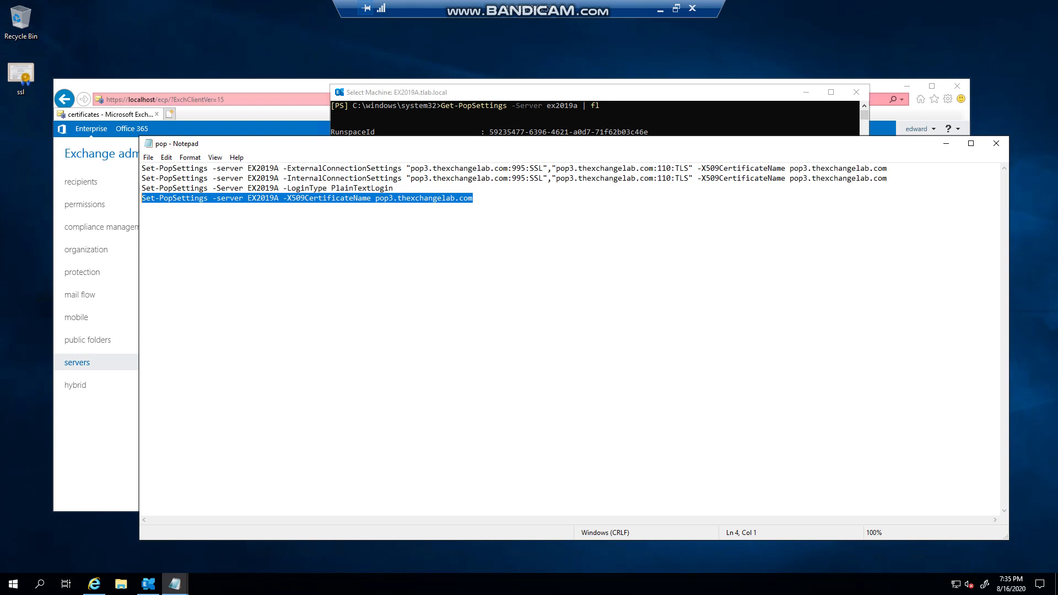
{"action": "left_click", "coordinate": [237, 86]}
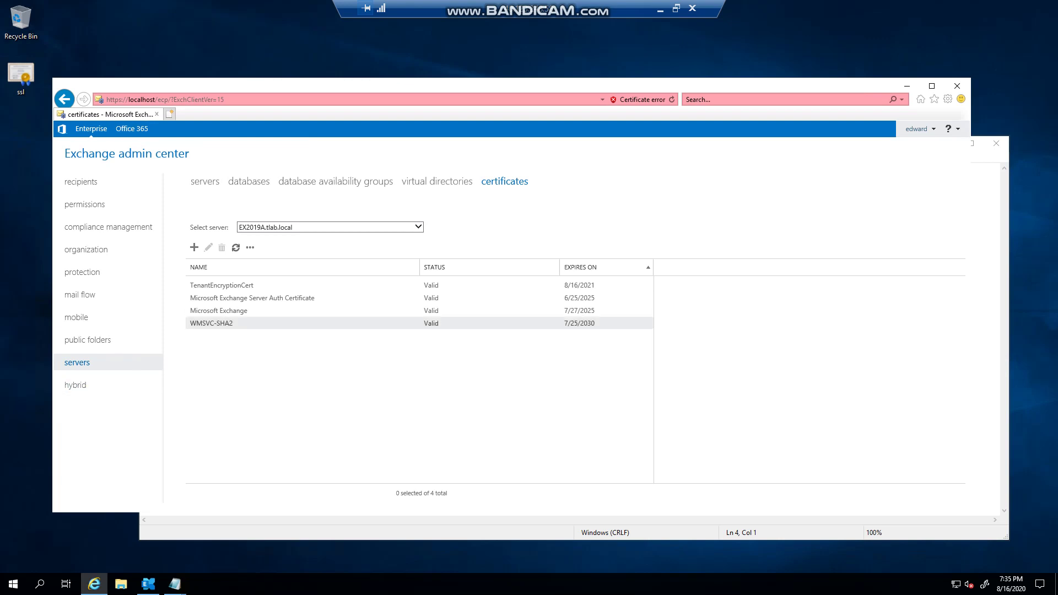
{"action": "left_click", "coordinate": [220, 311]}
{"action": "double_click", "coordinate": [220, 310]}
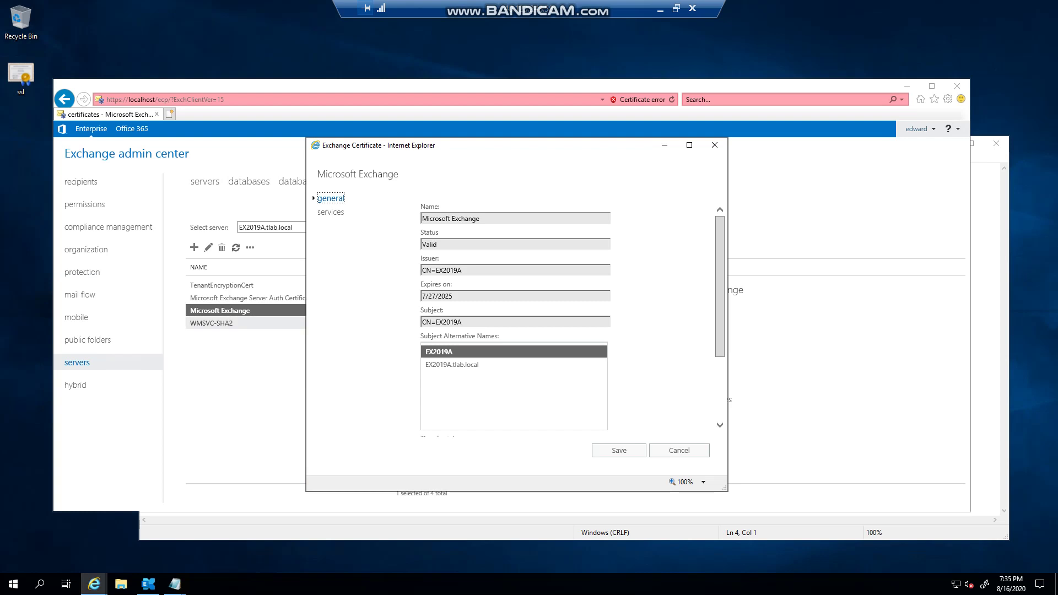
{"action": "left_click", "coordinate": [330, 212]}
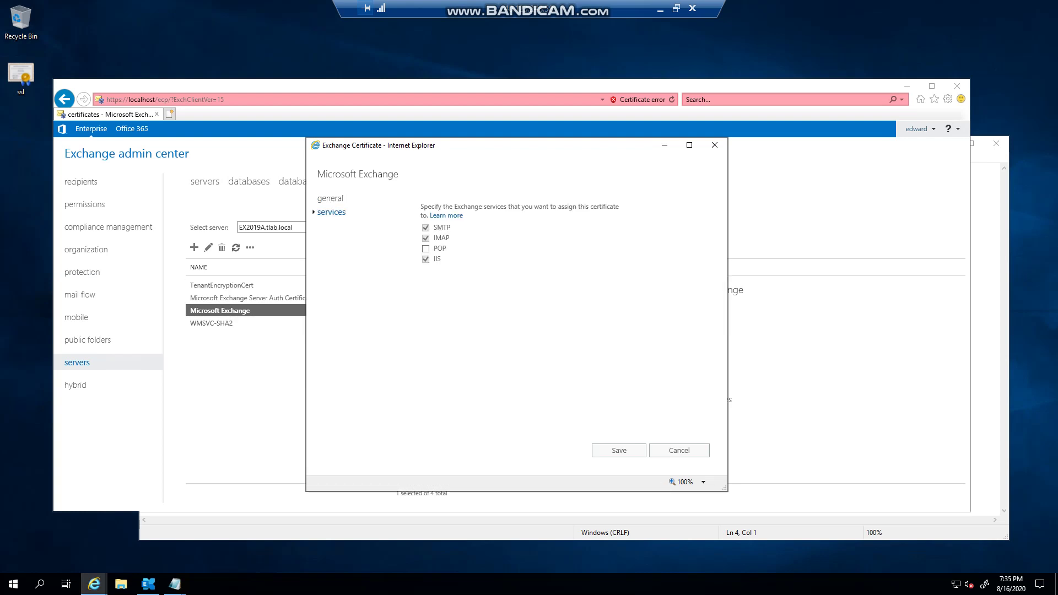
{"action": "left_click", "coordinate": [425, 248]}
{"action": "left_click", "coordinate": [619, 450]}
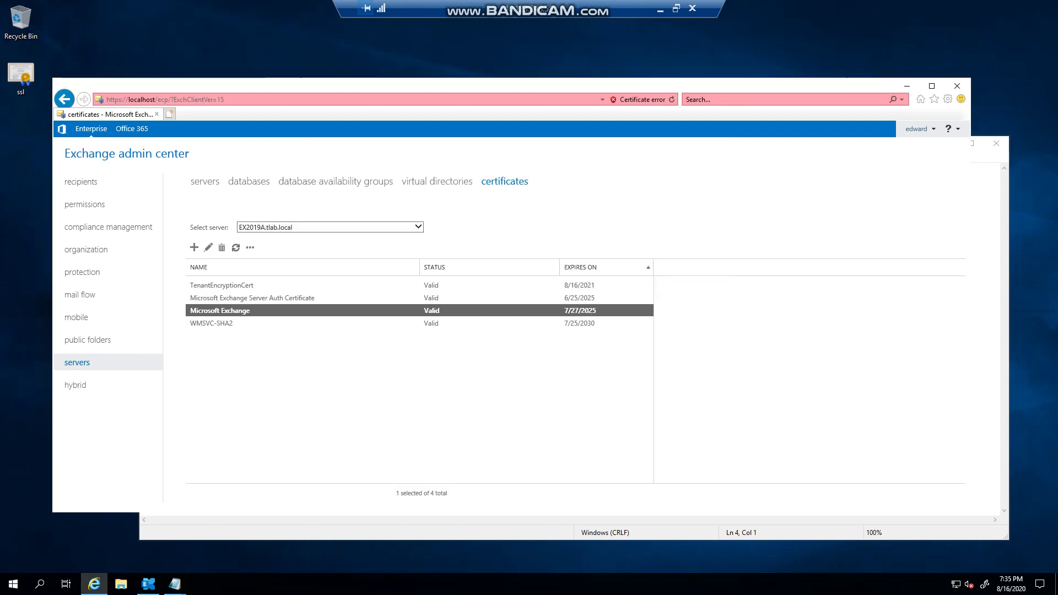
{"action": "left_click_drag", "start_coordinate": [725, 413], "coordinate": [678, 413]}
{"action": "left_click", "coordinate": [680, 413]}
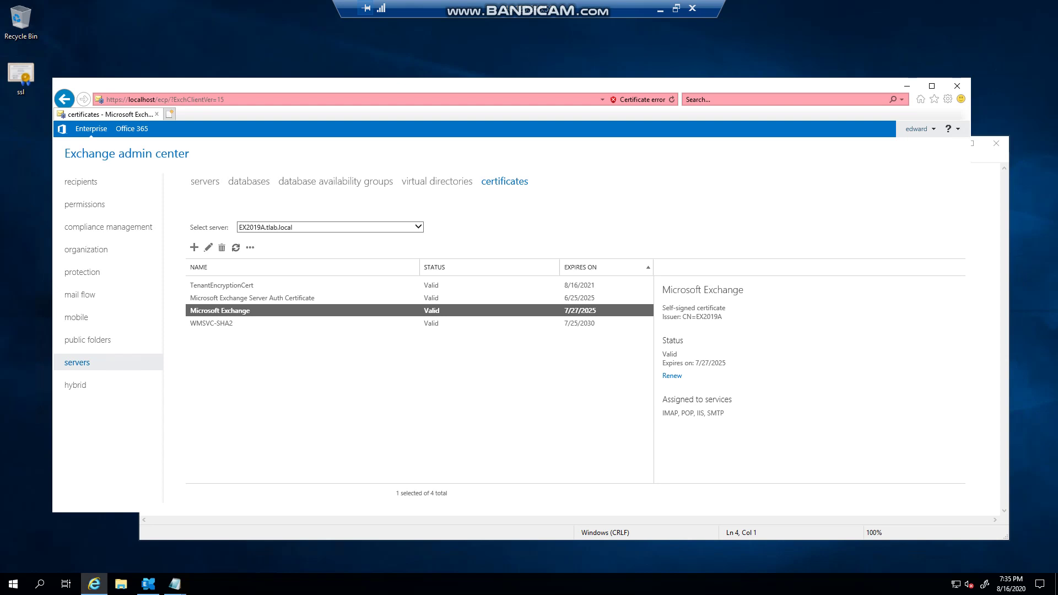
Step: Copy the X509CertificateName pop3.thexchangelab.com command for EX2019A from the pop notes and run it in the cleared Exchange Management Shell
{"action": "left_click", "coordinate": [175, 584]}
{"action": "left_click", "coordinate": [141, 217]}
{"action": "left_click_drag", "start_coordinate": [473, 200], "coordinate": [141, 200]}
{"action": "key", "text": "ctrl+c"}
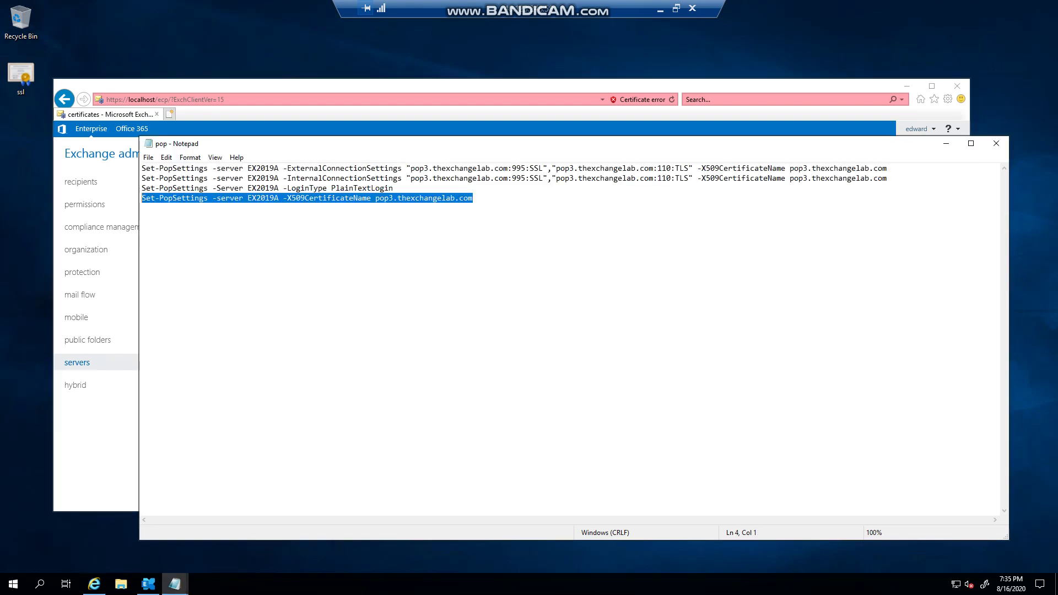
{"action": "key", "text": "alt+Tab"}
{"action": "type", "text": "cls"}
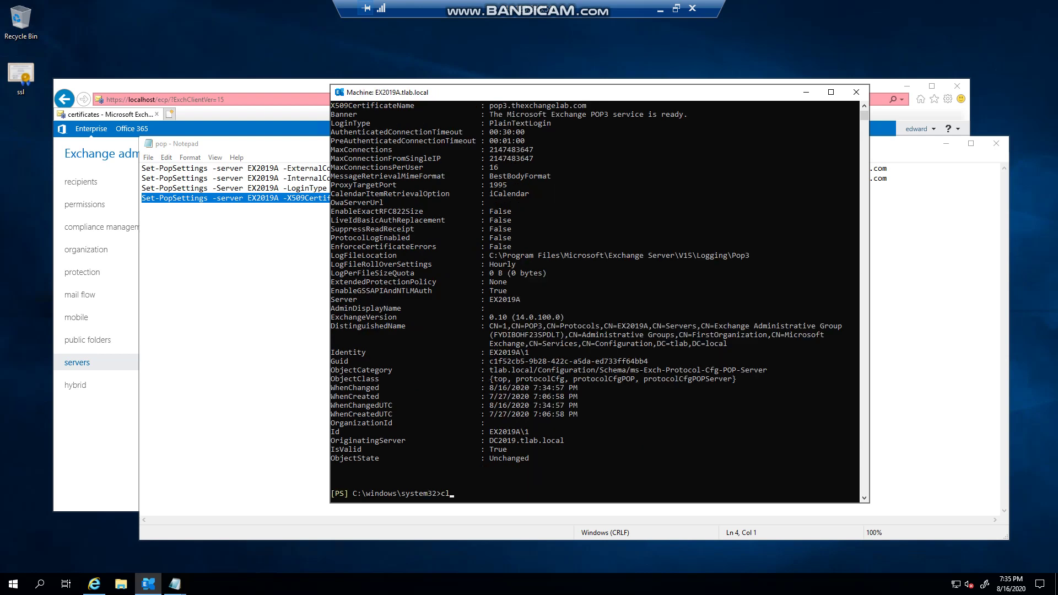
{"action": "key", "text": "Return"}
{"action": "key", "text": "ctrl+v"}
{"action": "key", "text": "Return"}
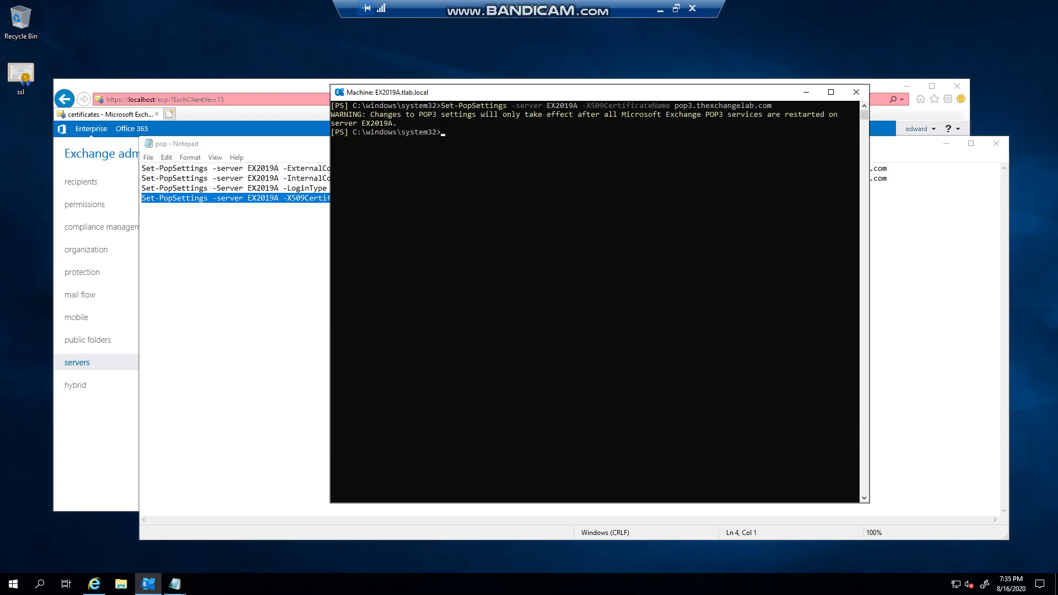
Step: Rerun Get-PopSettings -Server ex2019a | fl and review the complete POP3 configuration from its beginning
{"action": "key", "text": "Up"}
{"action": "key", "text": "Up"}
{"action": "key", "text": "Up"}
{"action": "key", "text": "Return"}
{"action": "scroll", "coordinate": [595, 301], "scroll_direction": "up", "scroll_amount": 5}
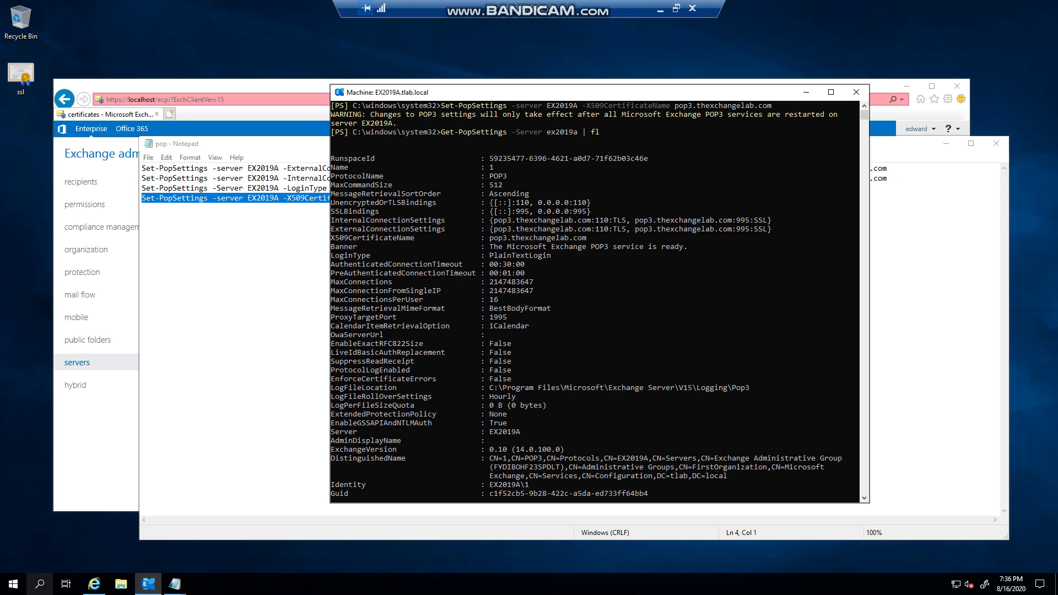
Step: Open the Windows Services console, enlarge it and widen the Name column to read the Microsoft Exchange service names
{"action": "key", "text": "super+x"}
{"action": "type", "text": "r"}
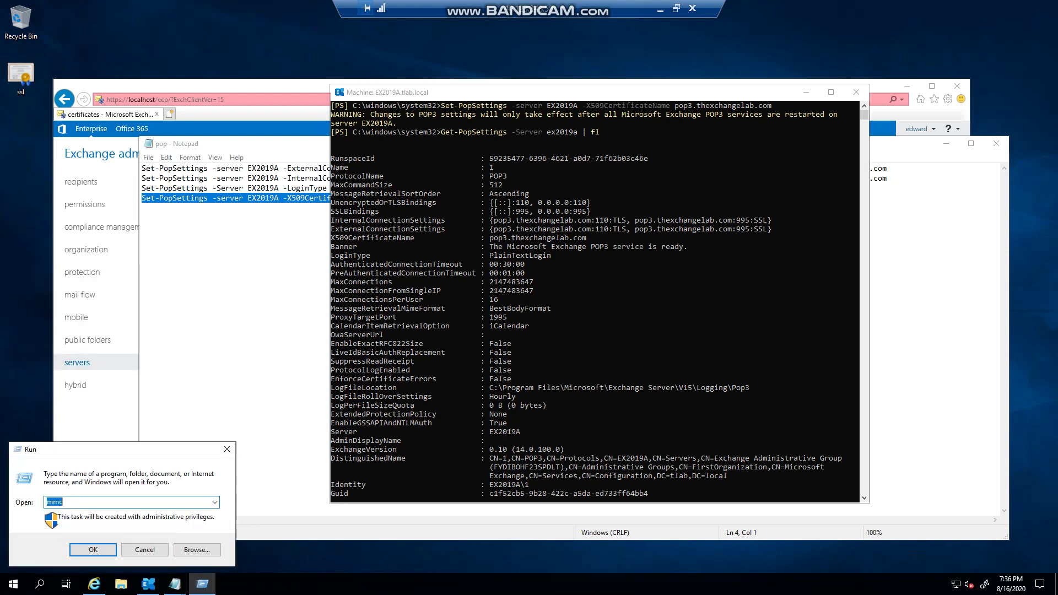
{"action": "type", "text": "service"}
{"action": "key", "text": "Down"}
{"action": "key", "text": "Return"}
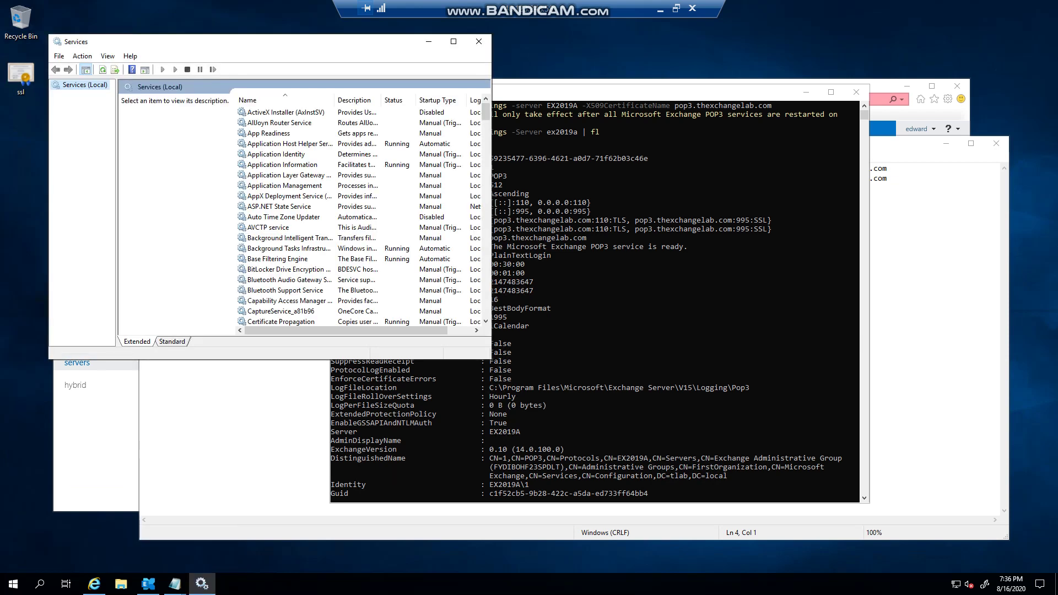
{"action": "left_click_drag", "start_coordinate": [491, 359], "coordinate": [734, 476]}
{"action": "left_click", "coordinate": [308, 331]}
{"action": "key", "text": "m"}
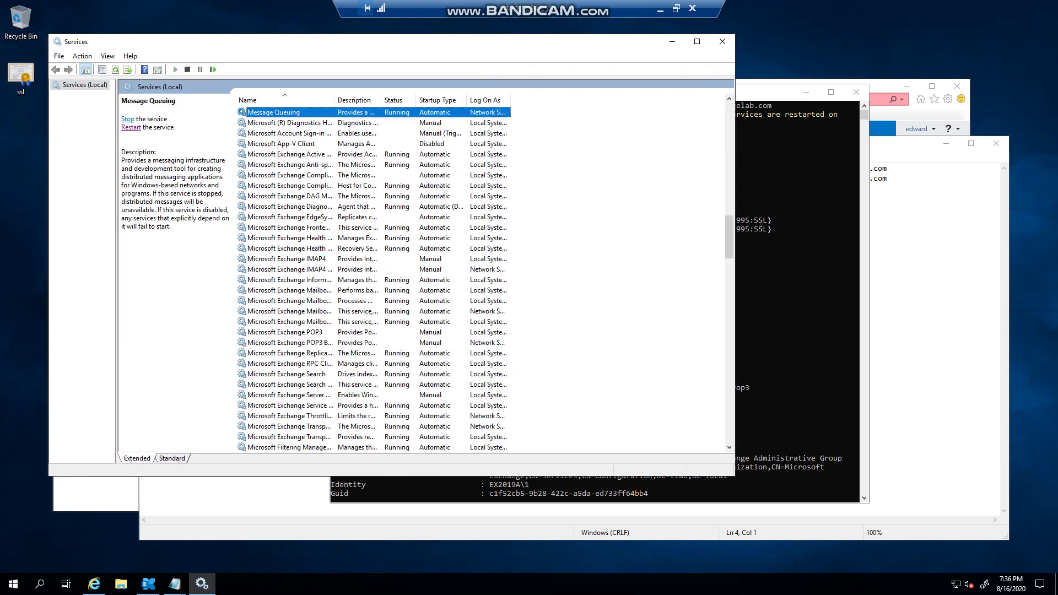
{"action": "key", "text": "m"}
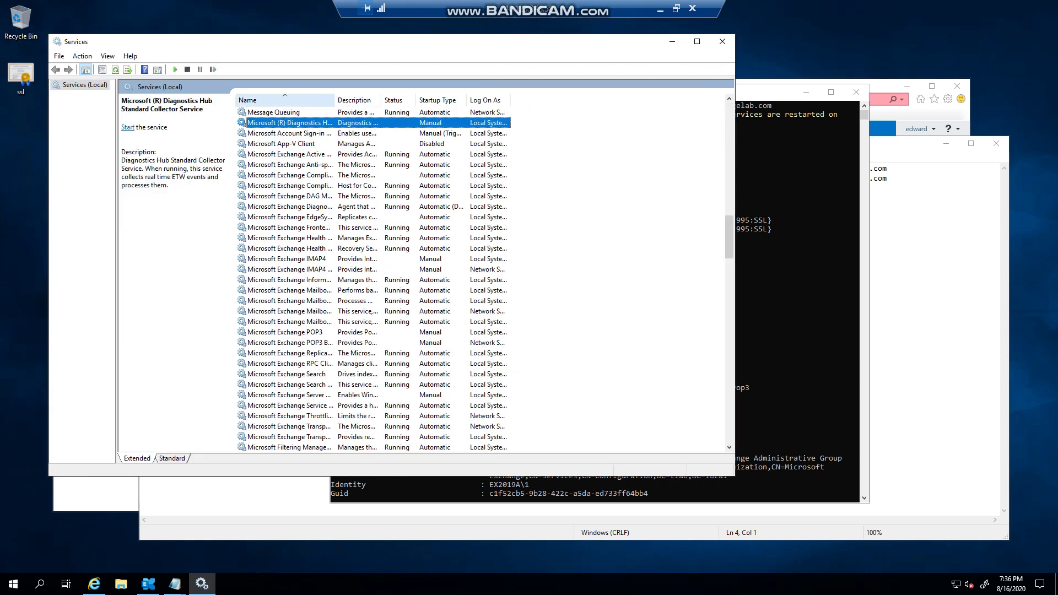
{"action": "left_click_drag", "start_coordinate": [334, 99], "coordinate": [403, 100]}
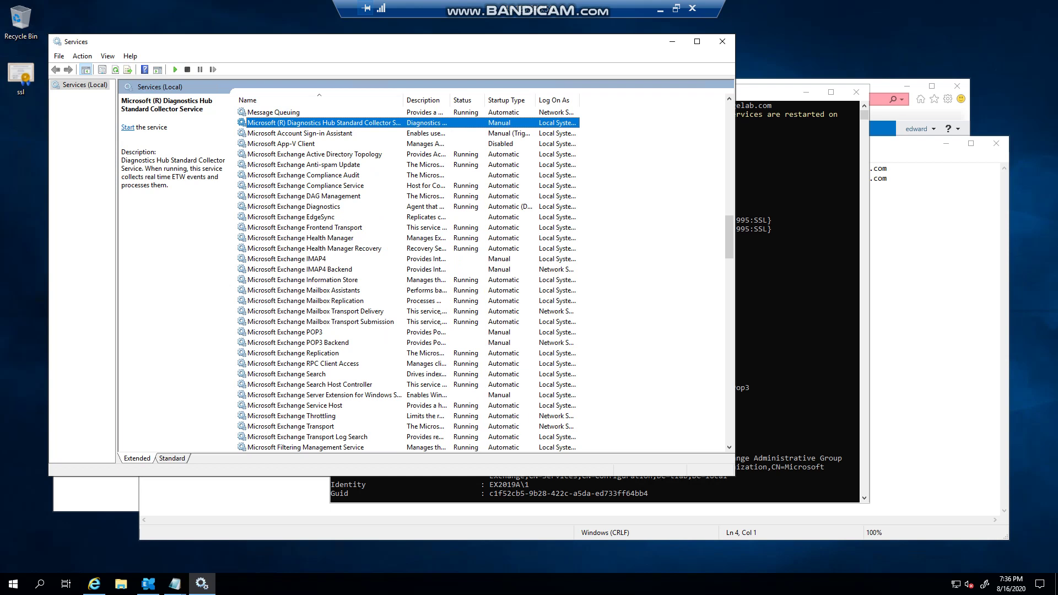
Step: Set the startup type of the Microsoft Exchange POP3 service to Automatic
{"action": "left_click", "coordinate": [285, 332]}
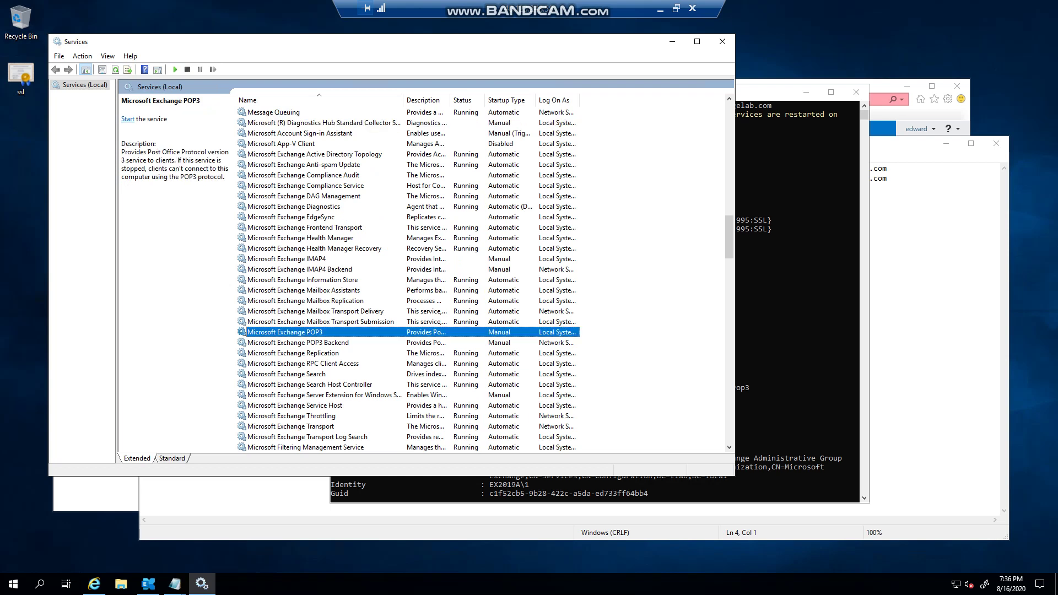
{"action": "double_click", "coordinate": [285, 332]}
{"action": "left_click", "coordinate": [415, 250]}
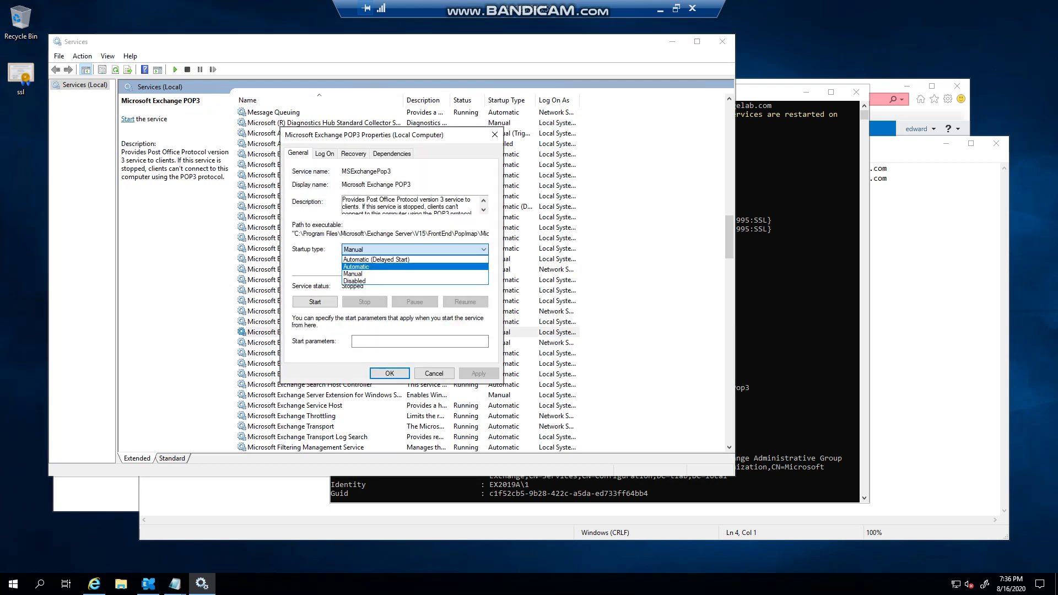
{"action": "left_click", "coordinate": [385, 266]}
{"action": "left_click", "coordinate": [390, 374]}
Step: Set the startup type of the Microsoft Exchange POP3 Backend service to Automatic
{"action": "double_click", "coordinate": [285, 342]}
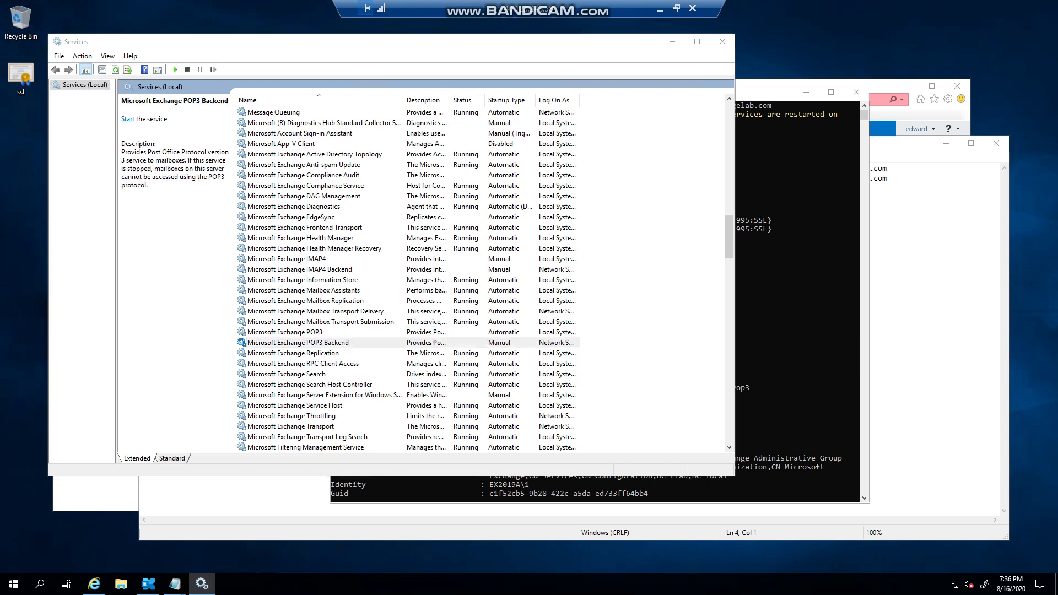
{"action": "left_click", "coordinate": [414, 250]}
{"action": "key", "text": "Up"}
{"action": "key", "text": "Return"}
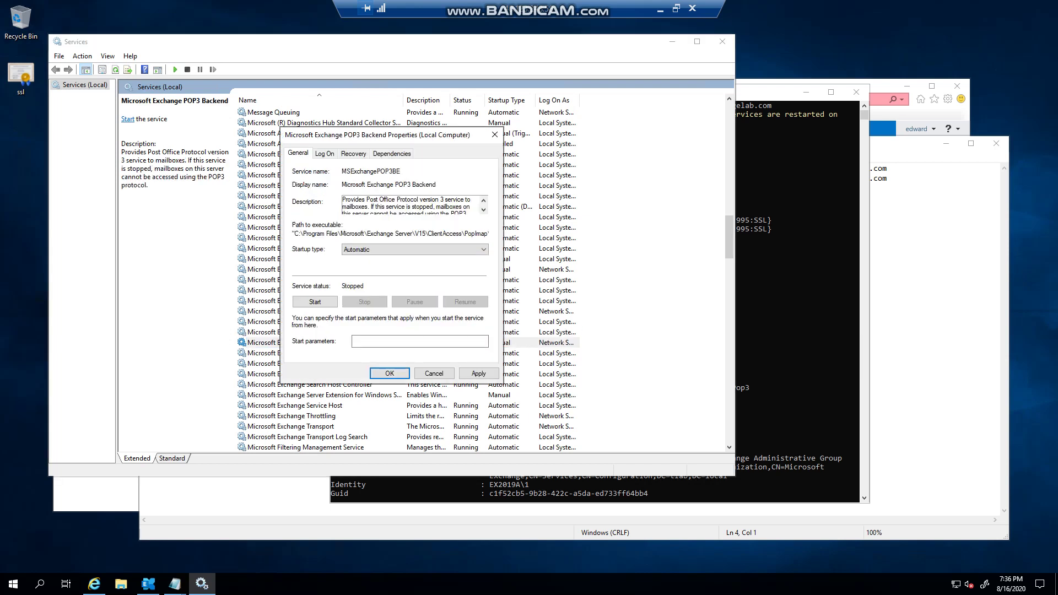
{"action": "key", "text": "Return"}
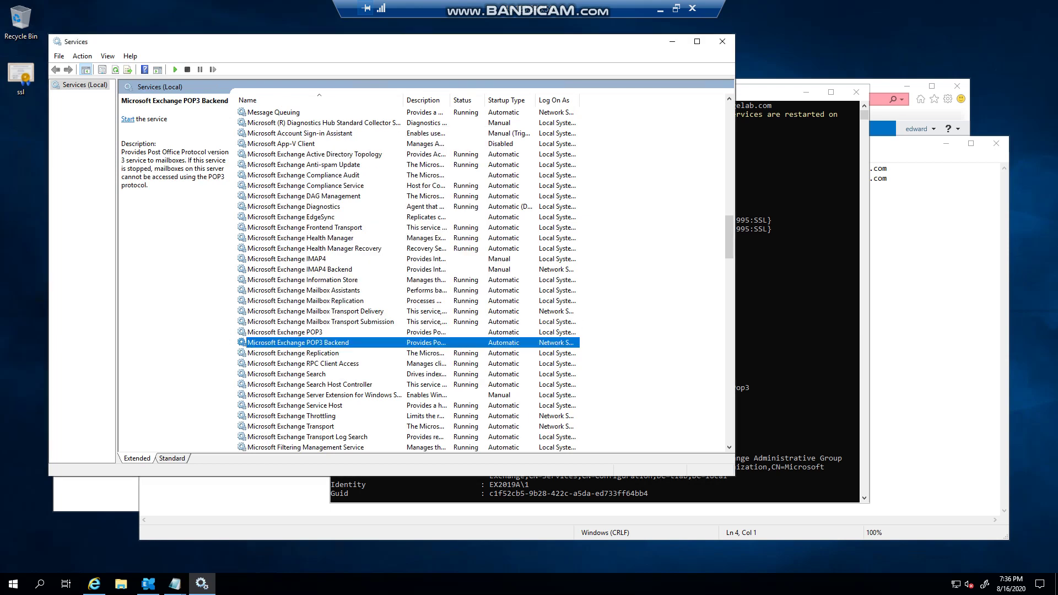
Step: Start the Microsoft Exchange POP3 service
{"action": "key", "text": "Up"}
{"action": "key", "text": "shift+F10"}
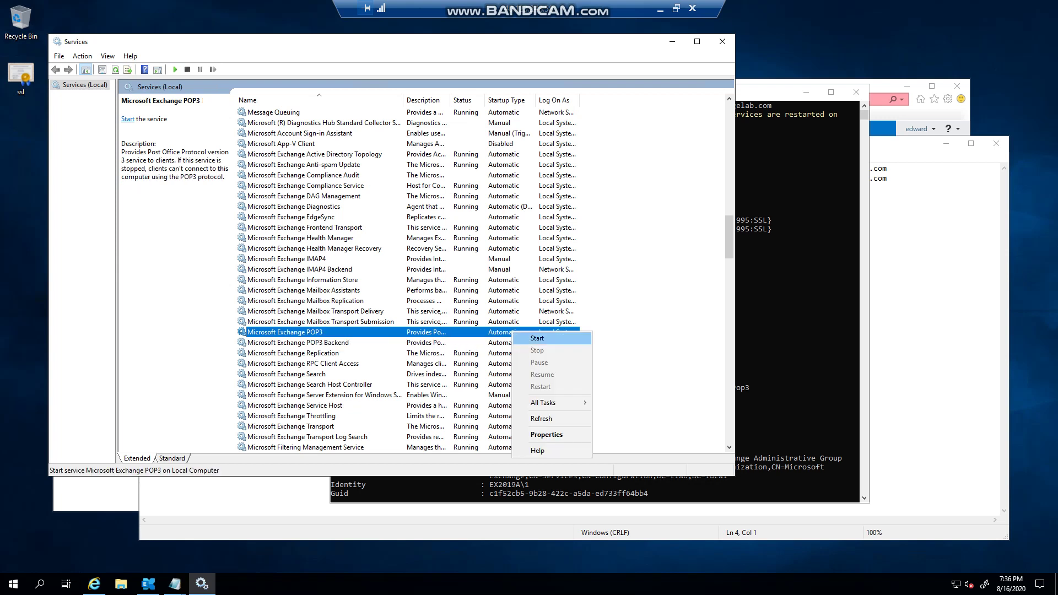
{"action": "key", "text": "s"}
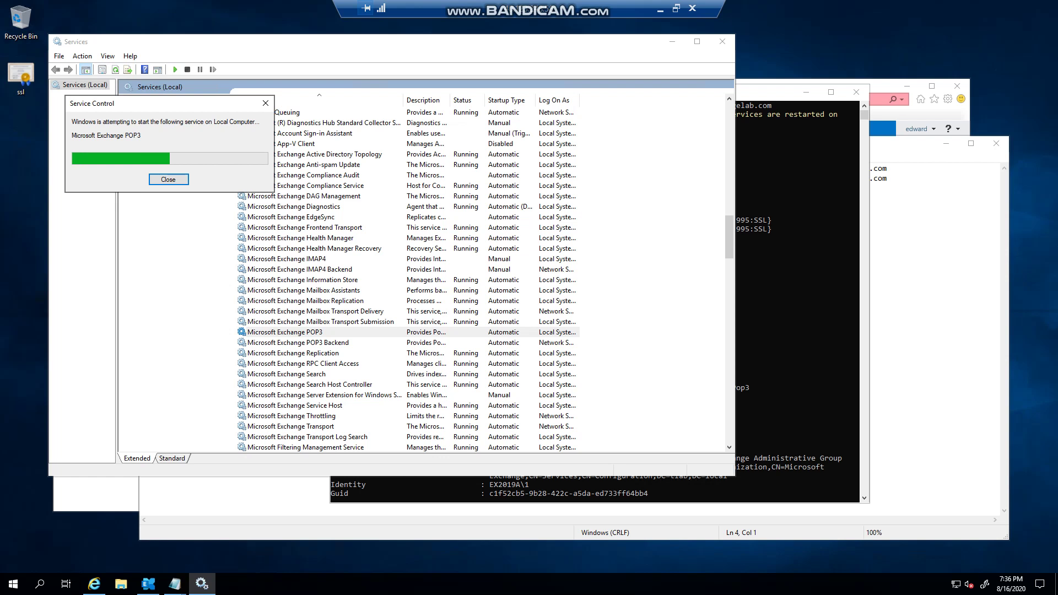
Step: Open Event Viewer and display the Application log under Windows Logs
{"action": "key", "text": "super"}
{"action": "left_click", "coordinate": [263, 389]}
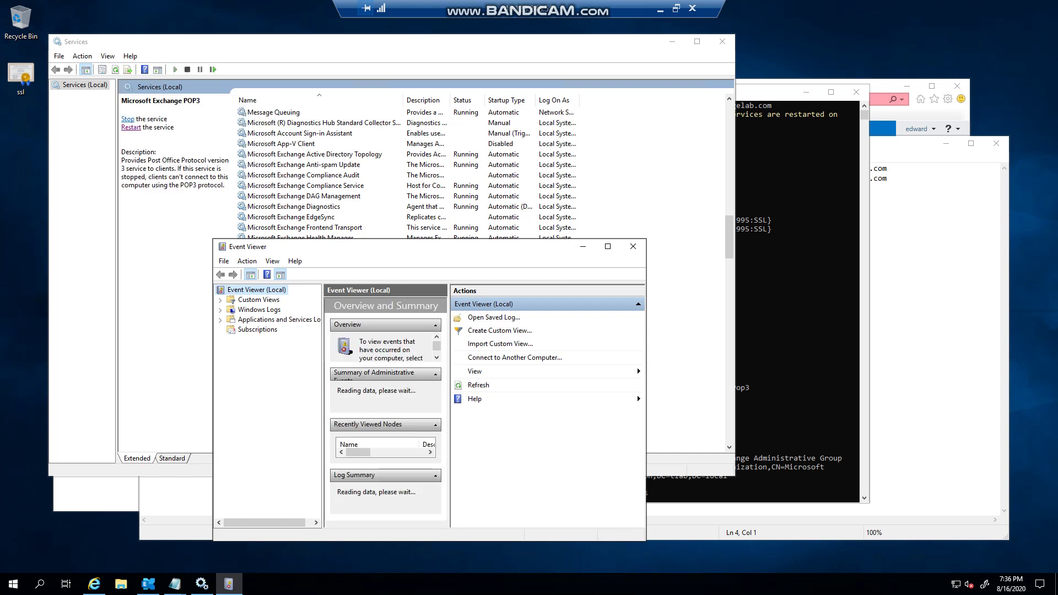
{"action": "left_click", "coordinate": [220, 310]}
{"action": "left_click", "coordinate": [256, 320]}
Step: Return to the Services console and start the Microsoft Exchange POP3 Backend service
{"action": "left_click", "coordinate": [353, 228]}
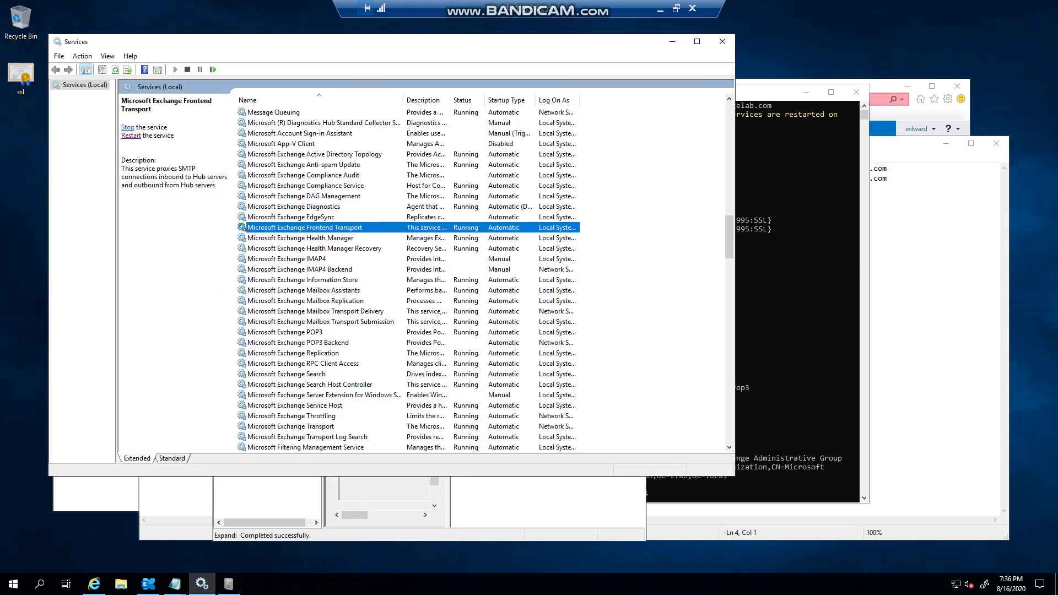
{"action": "right_click", "coordinate": [502, 342]}
{"action": "left_click", "coordinate": [518, 352]}
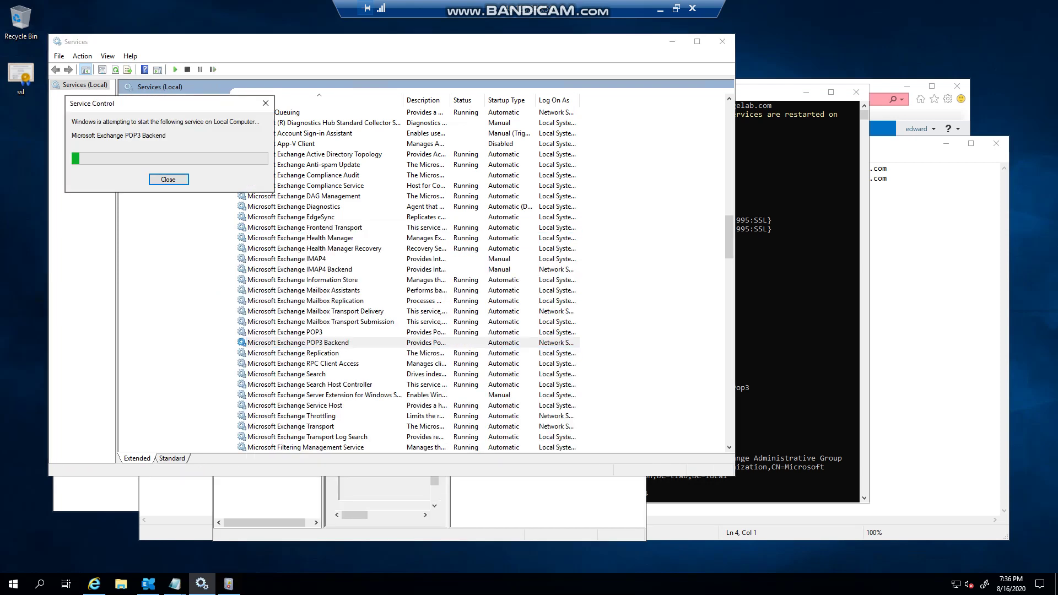
Step: Switch to Event Viewer, maximize its window, and widen the Level and Source columns of the Application log
{"action": "left_click", "coordinate": [228, 583]}
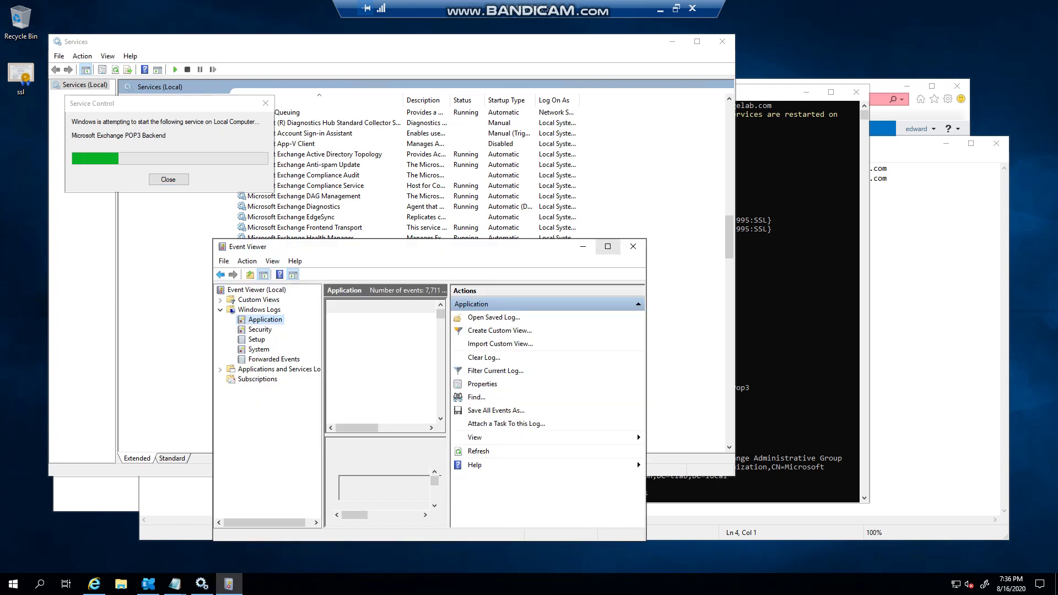
{"action": "key", "text": "super+Up"}
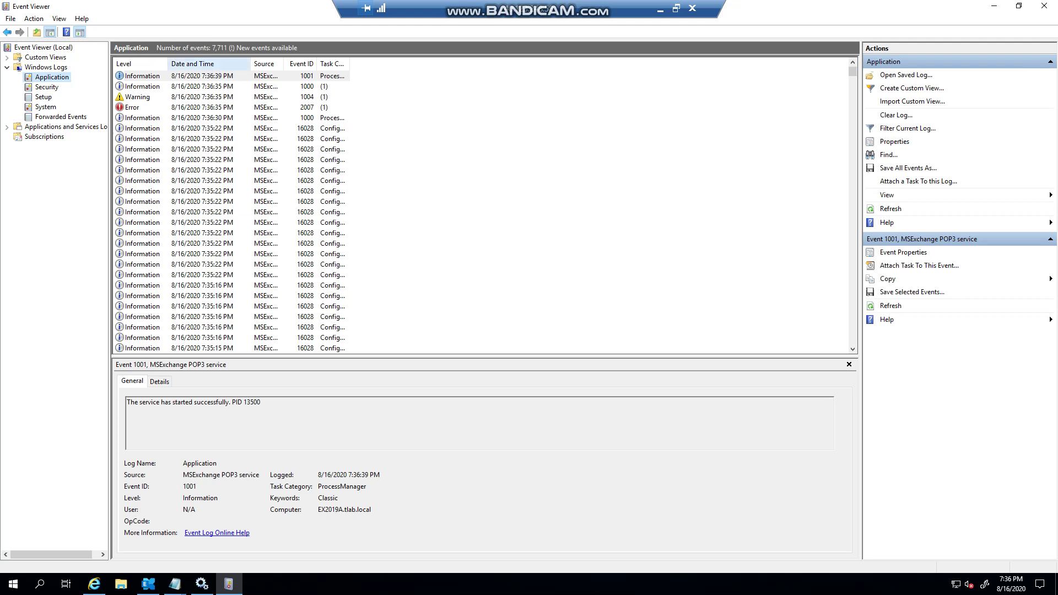
{"action": "left_click_drag", "start_coordinate": [167, 64], "coordinate": [201, 64]}
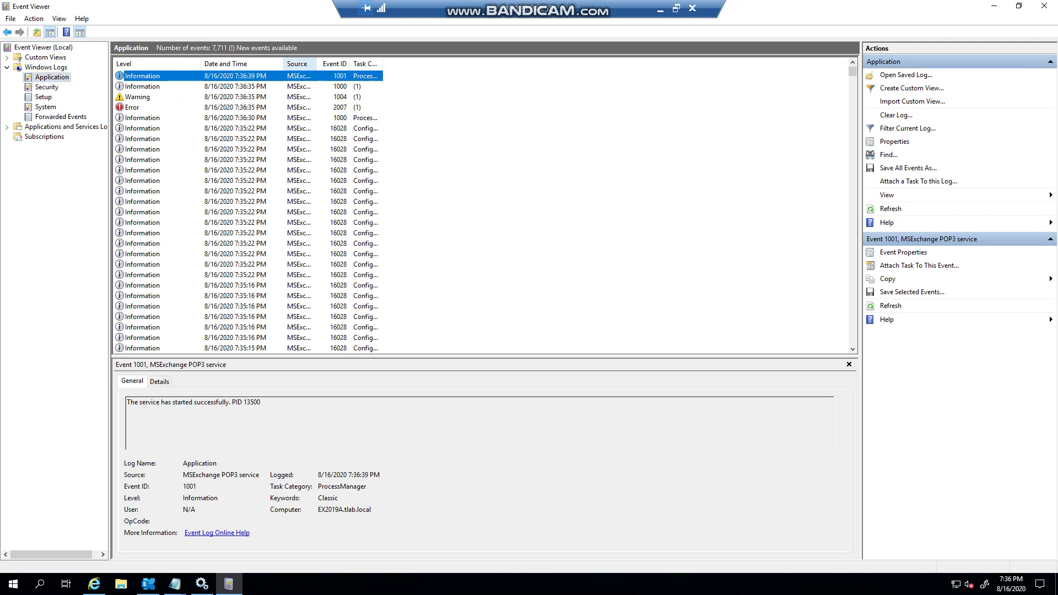
{"action": "double_click", "coordinate": [316, 64]}
Step: Examine the MSExchange POP3 service event 1000 and the MSExchangePOP3 warning 1004 and error 2007, highlighting the warning and error messages
{"action": "left_click", "coordinate": [325, 118]}
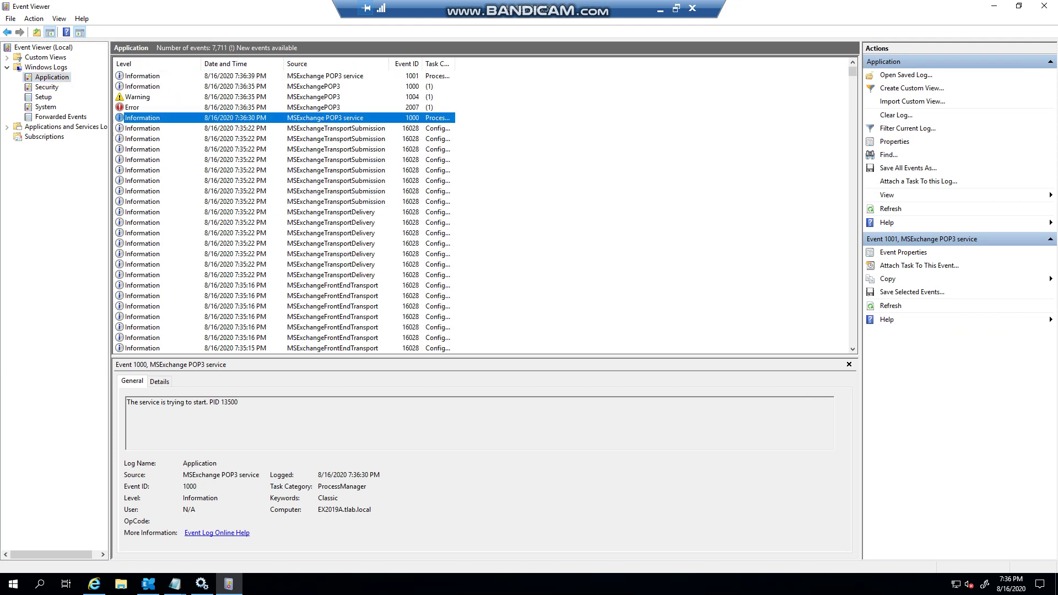
{"action": "left_click", "coordinate": [320, 97]}
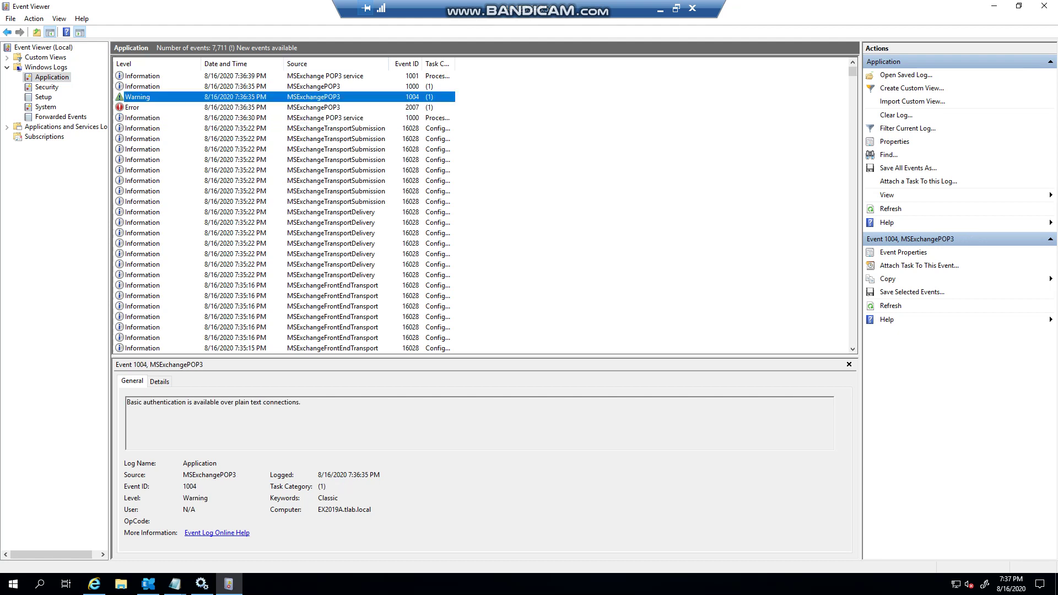
{"action": "left_click", "coordinate": [127, 403]}
{"action": "left_click_drag", "start_coordinate": [126, 402], "coordinate": [301, 402]}
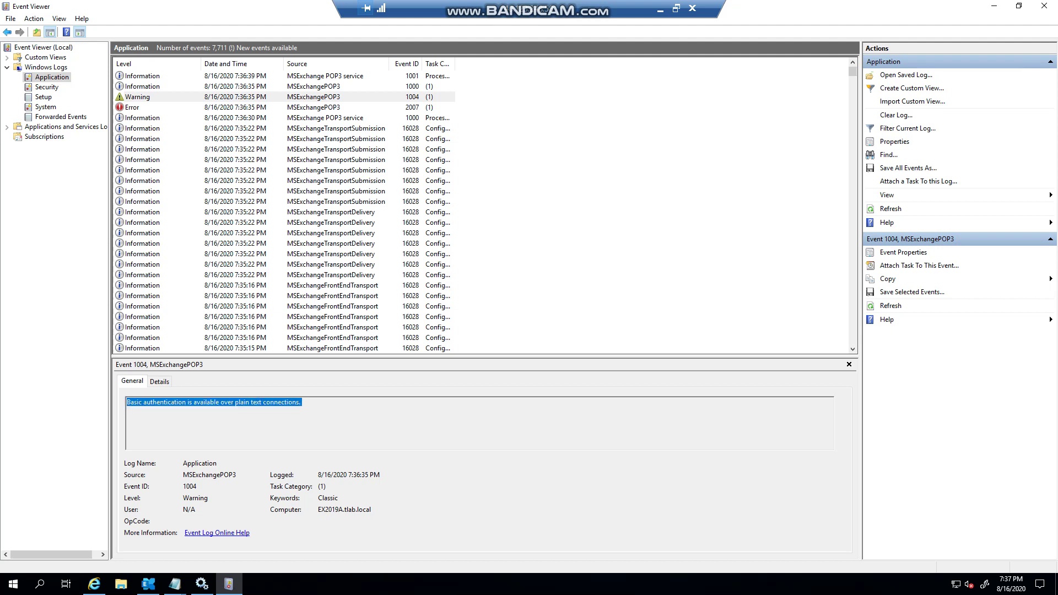
{"action": "left_click", "coordinate": [235, 108]}
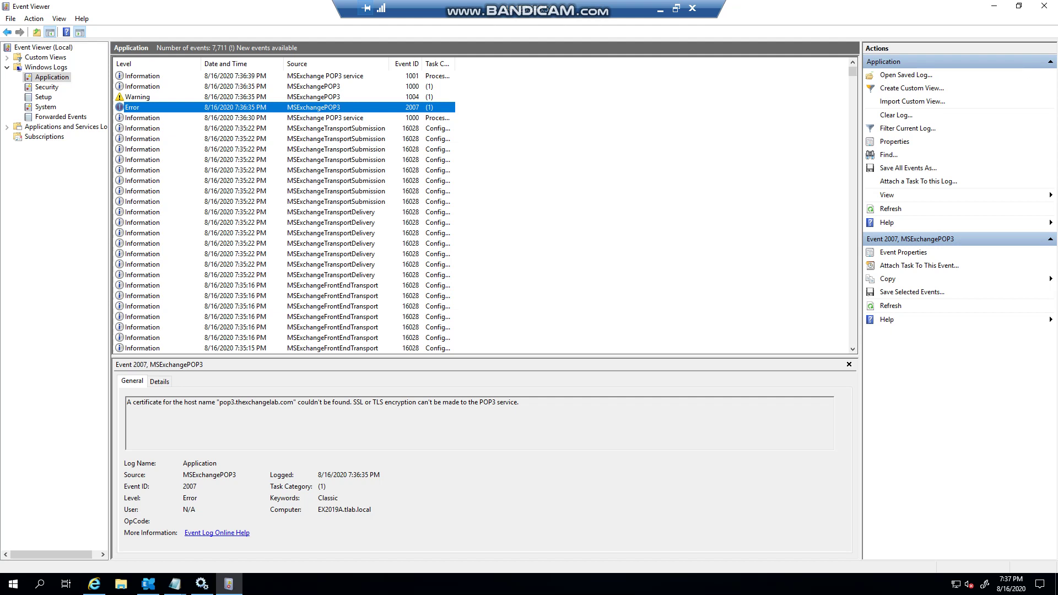
{"action": "left_click_drag", "start_coordinate": [126, 402], "coordinate": [519, 402]}
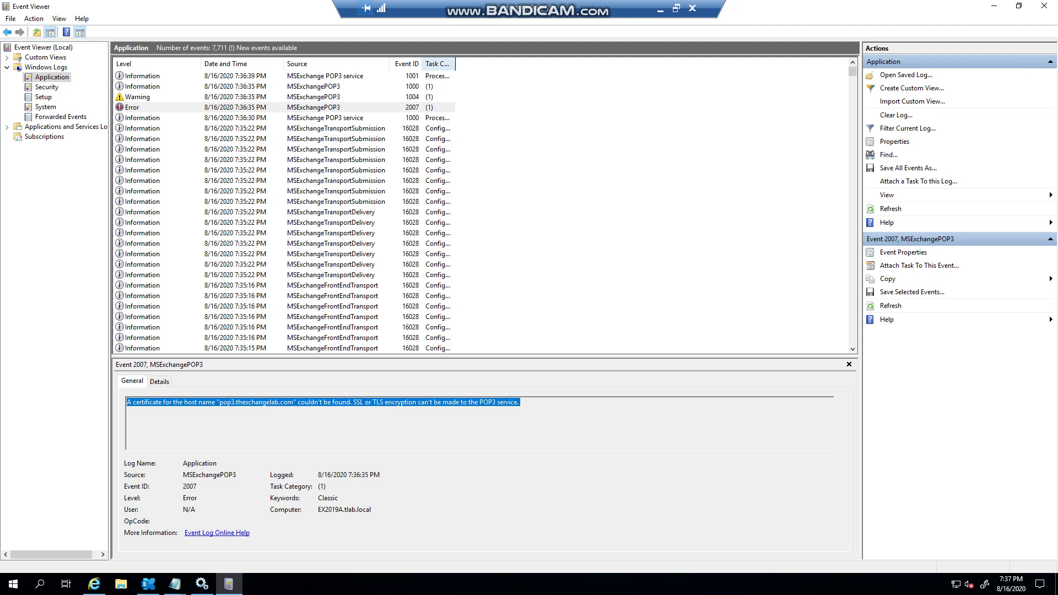
Step: Widen the Task Category column, refresh the Application log, and examine MSExchangePOP3BE events 1004 and 2007 and the POP3 service event 1001
{"action": "double_click", "coordinate": [454, 64]}
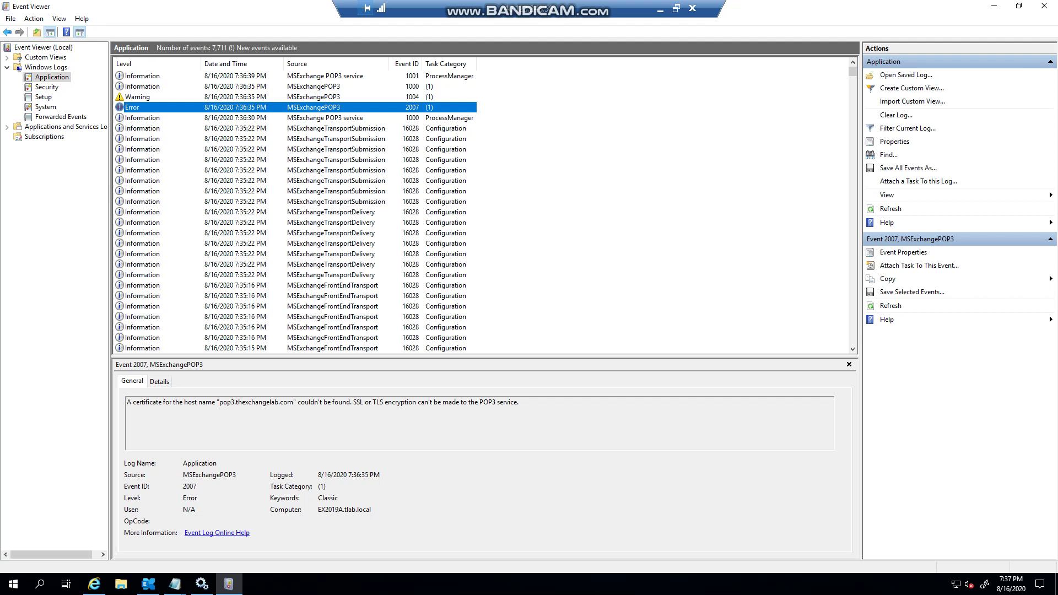
{"action": "key", "text": "F5"}
{"action": "left_click", "coordinate": [298, 97]}
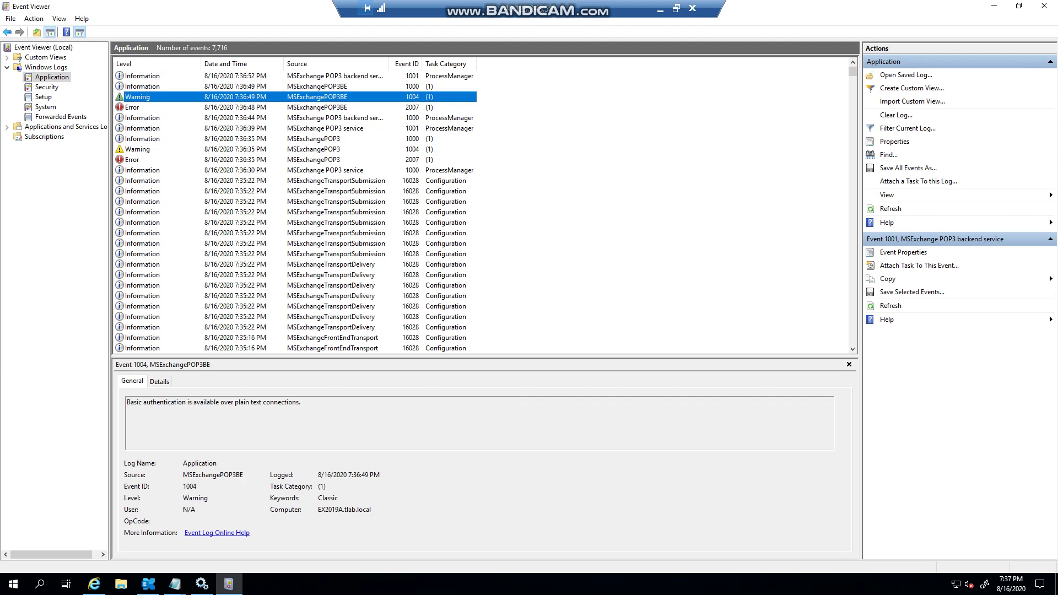
{"action": "left_click", "coordinate": [298, 107]}
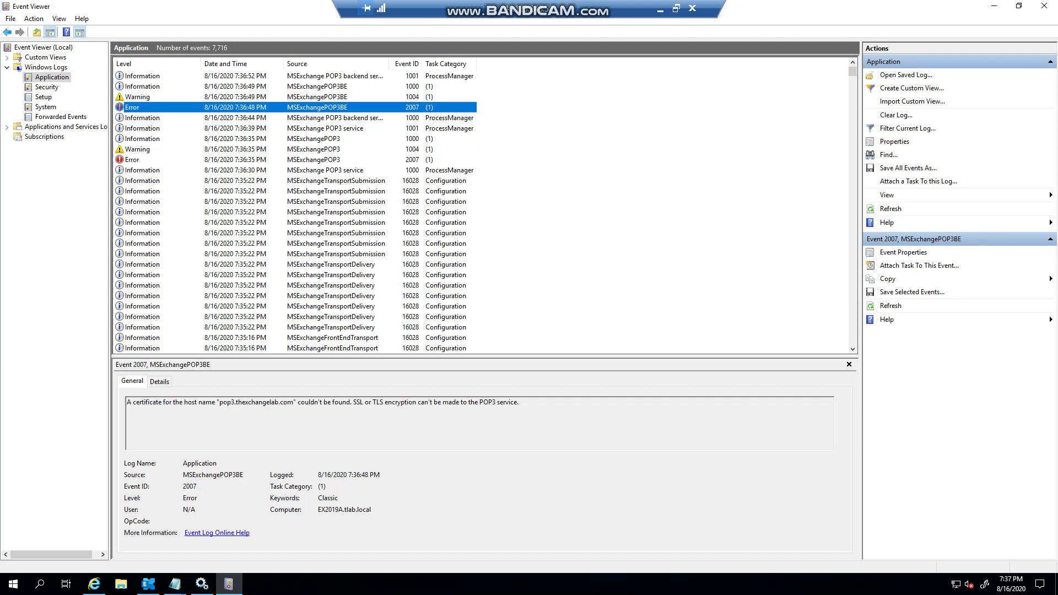
{"action": "left_click", "coordinate": [297, 128]}
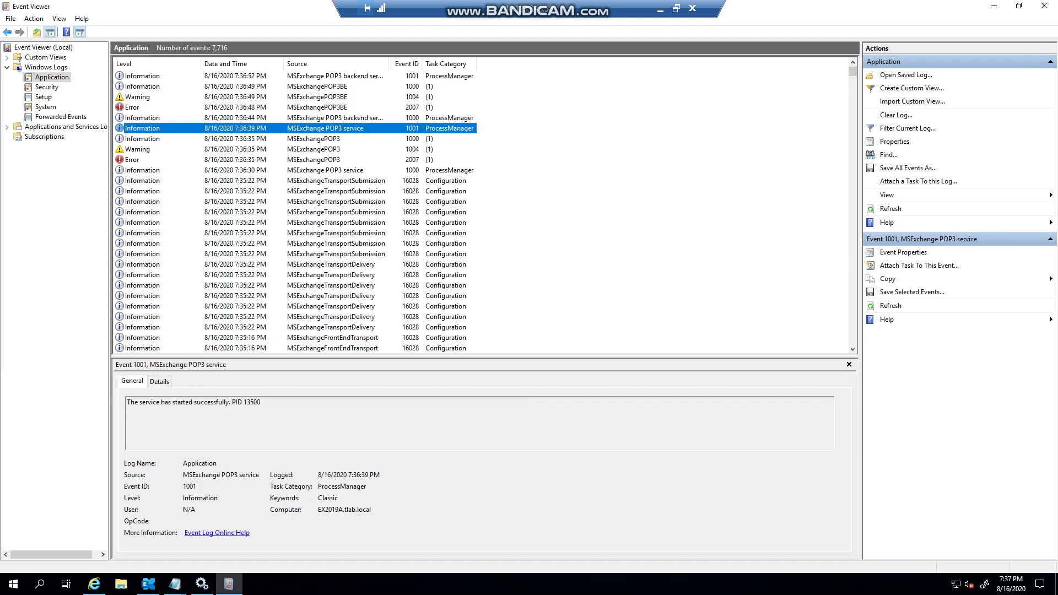
Step: Close Event Viewer and the Services console to return to the Exchange Management Shell
{"action": "left_click", "coordinate": [1043, 5]}
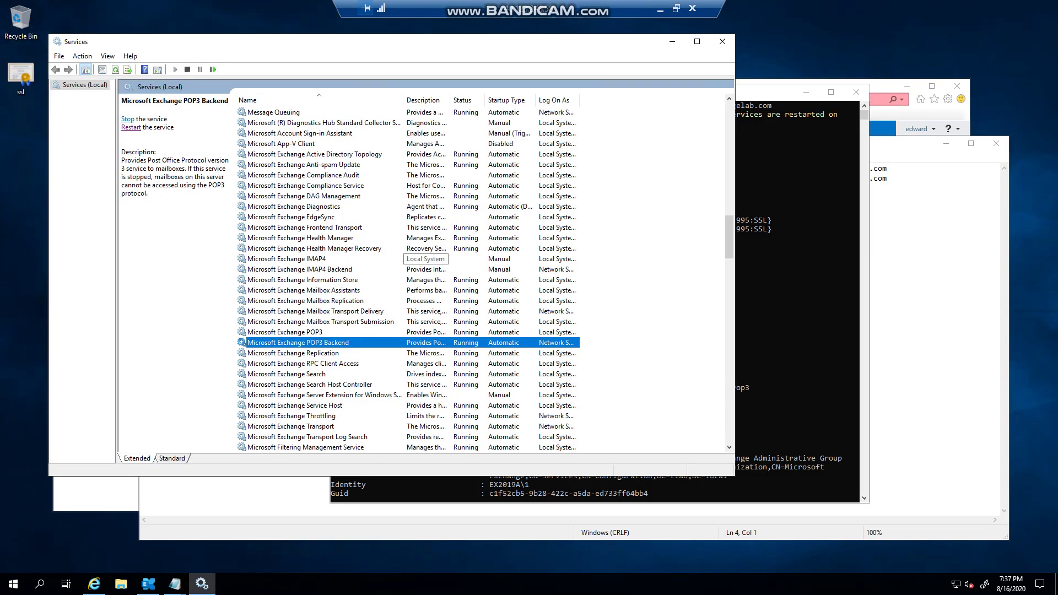
{"action": "left_click", "coordinate": [722, 41]}
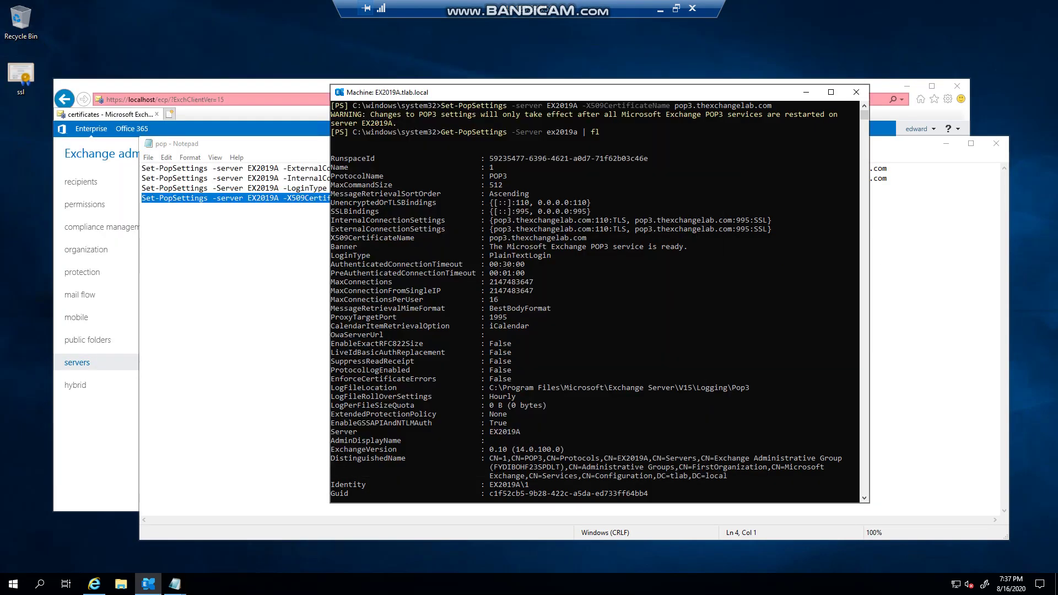